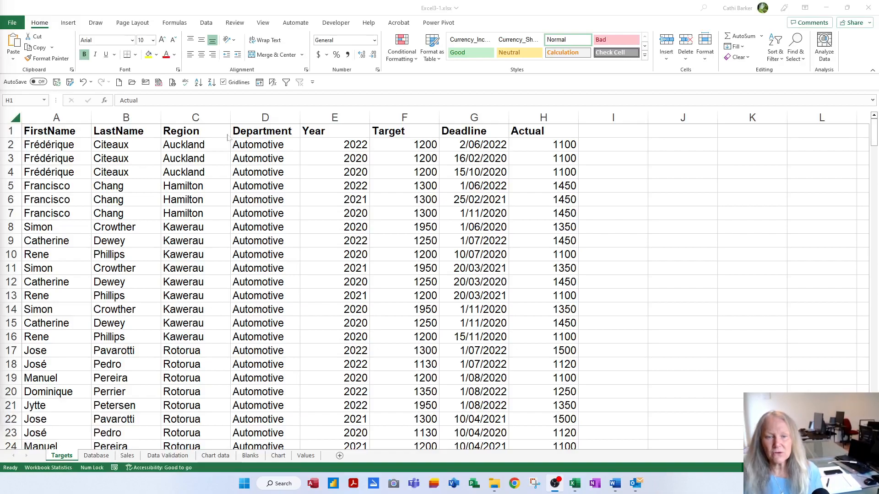
Duplicate the Targets worksheet, placing the copy directly after the original.
left_click(64, 458)
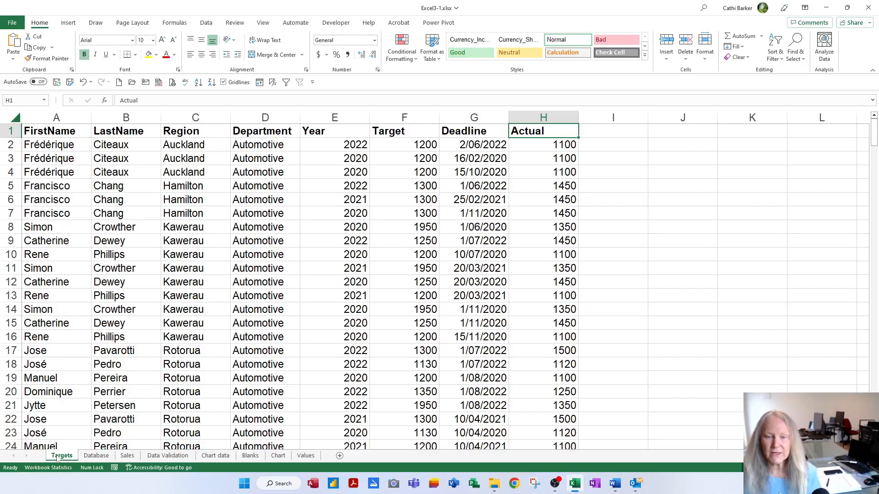
left_click_drag(57, 458, 90, 456)
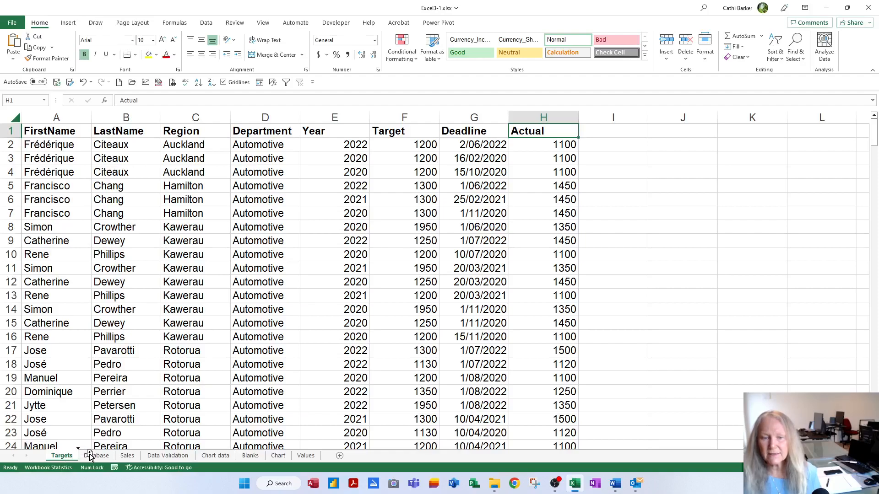
left_click_drag(90, 456, 90, 456)
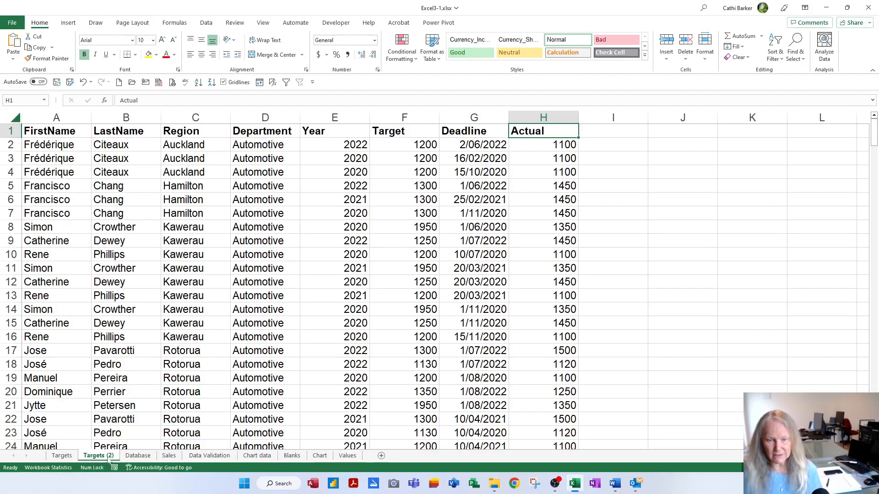
Rename the copied worksheet as Targets Table.
double_click(109, 459)
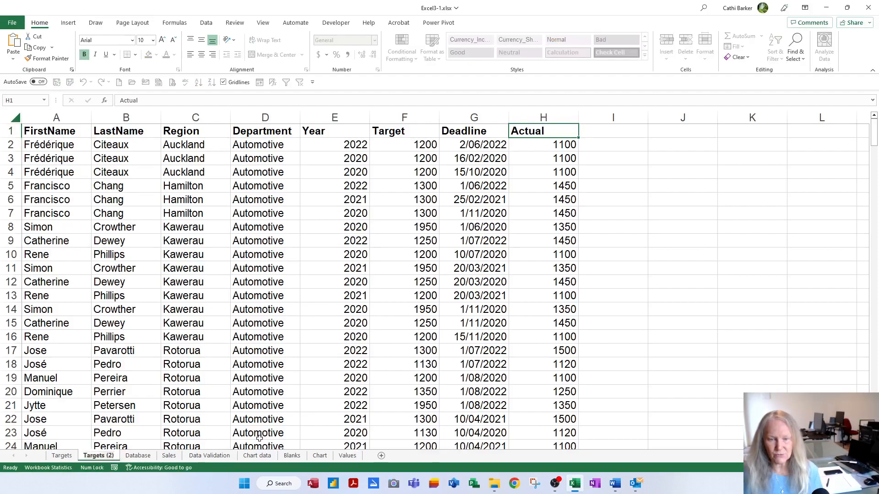
key("BackSpace")
key("BackSpace")
key("BackSpace")
key("BackSpace")
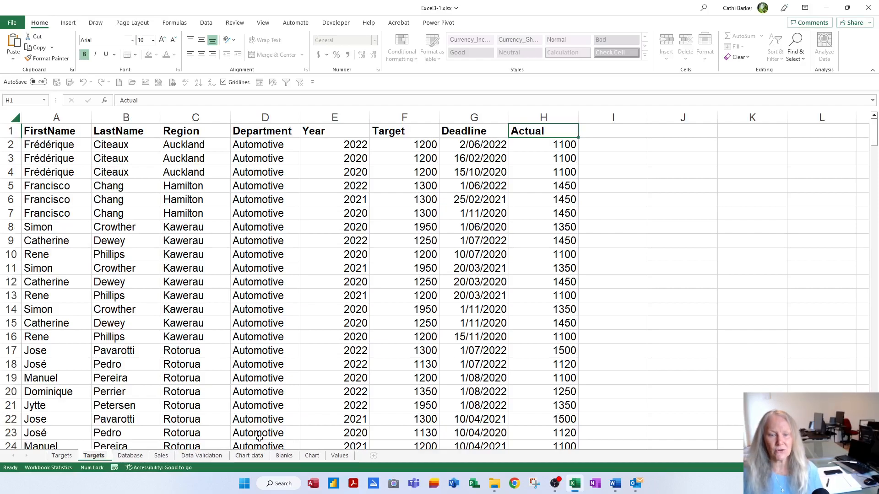
type("Table")
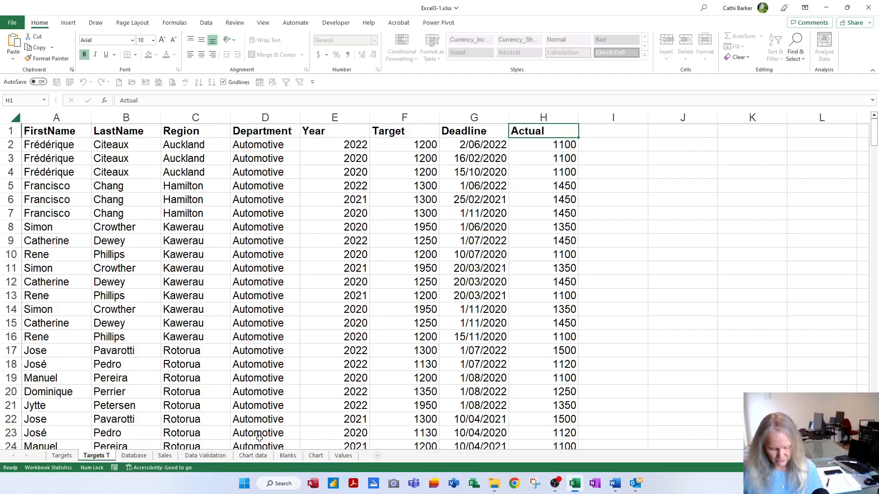
key("Return")
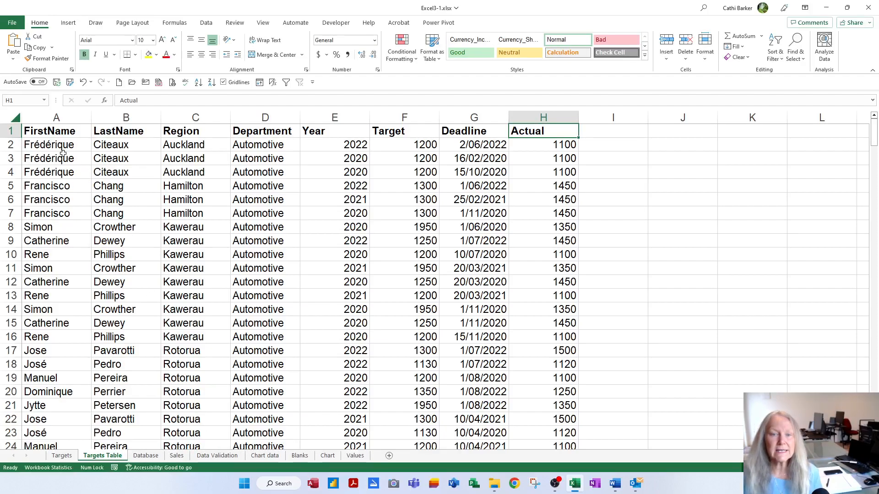
Format the data range A1:H271 as a table with headers, using a purple medium table style with grey bands.
left_click(59, 133)
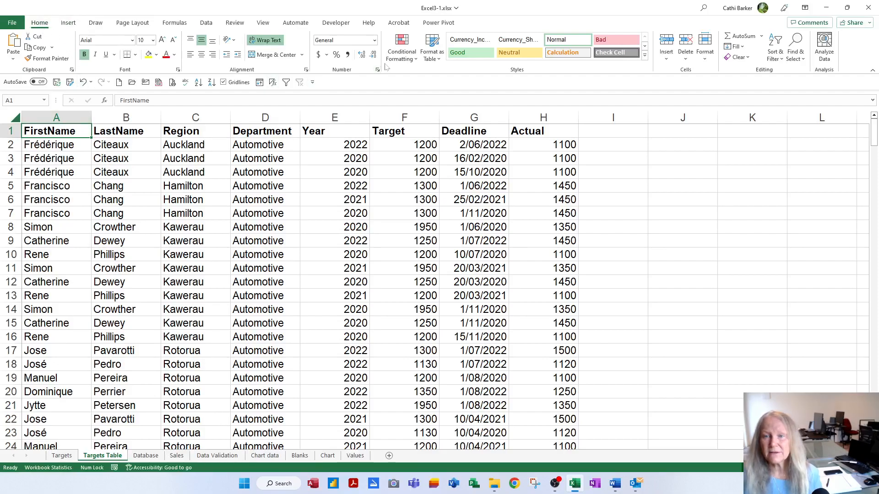
left_click(438, 56)
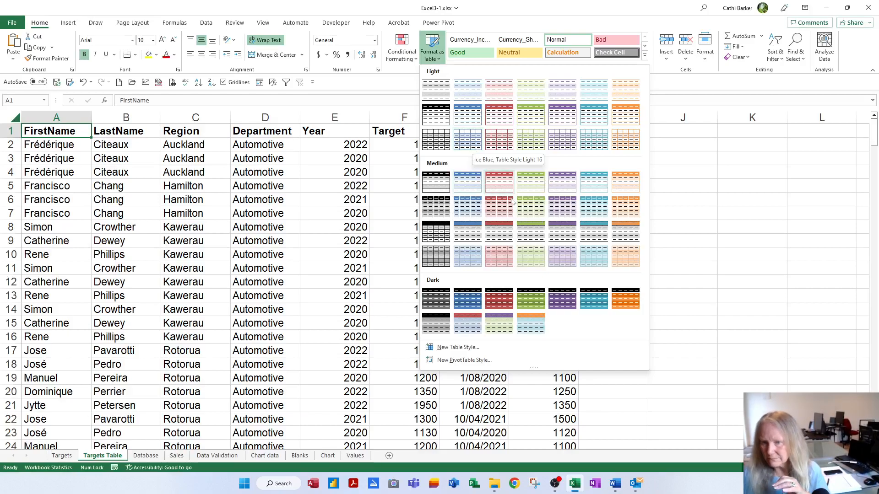
left_click(565, 236)
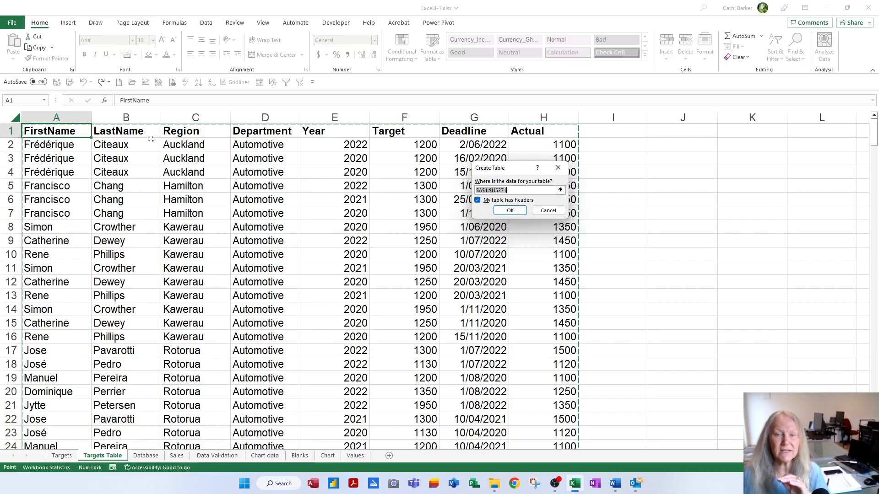
left_click(510, 211)
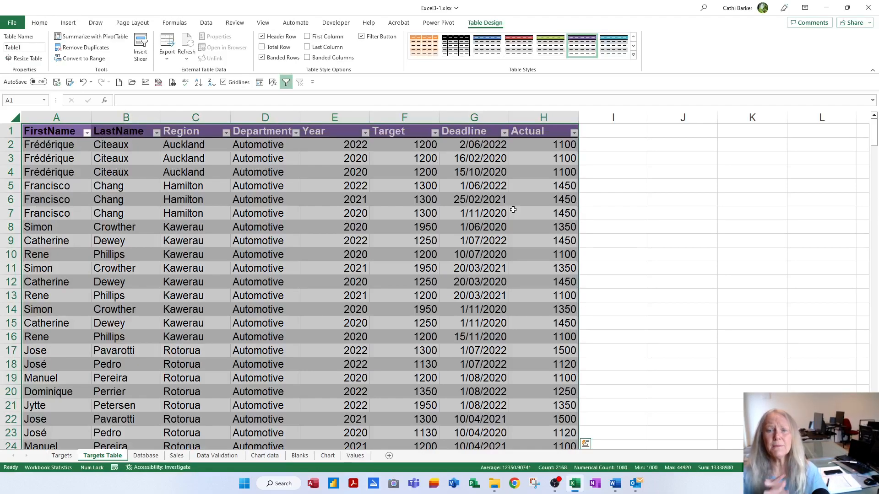
Change the table's style to Aqua, Table Style Medium 6.
left_click(251, 197)
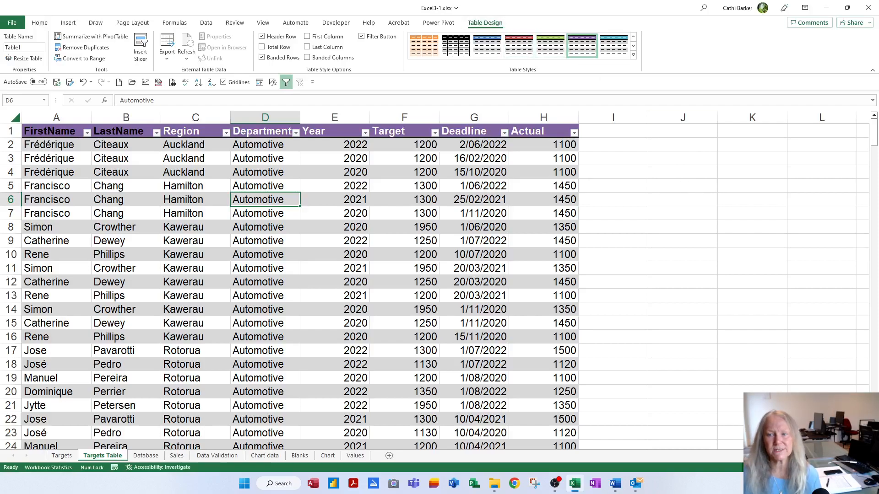
left_click(681, 172)
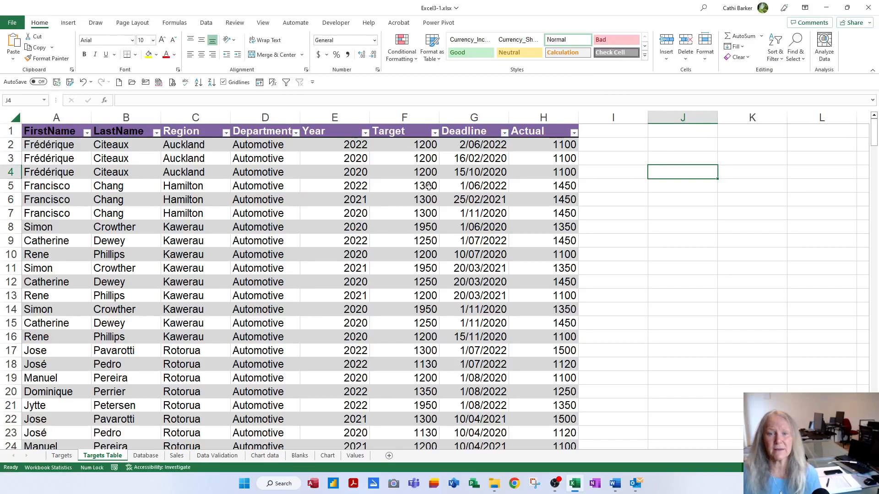
left_click(195, 173)
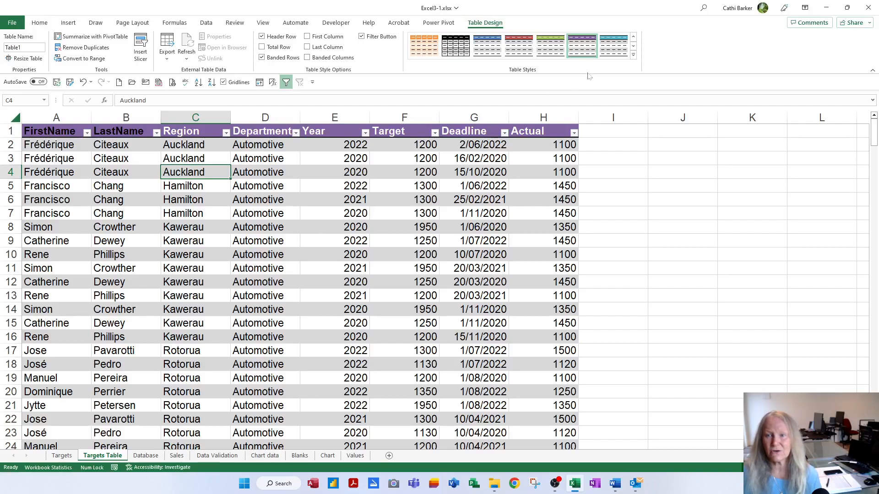
left_click(634, 56)
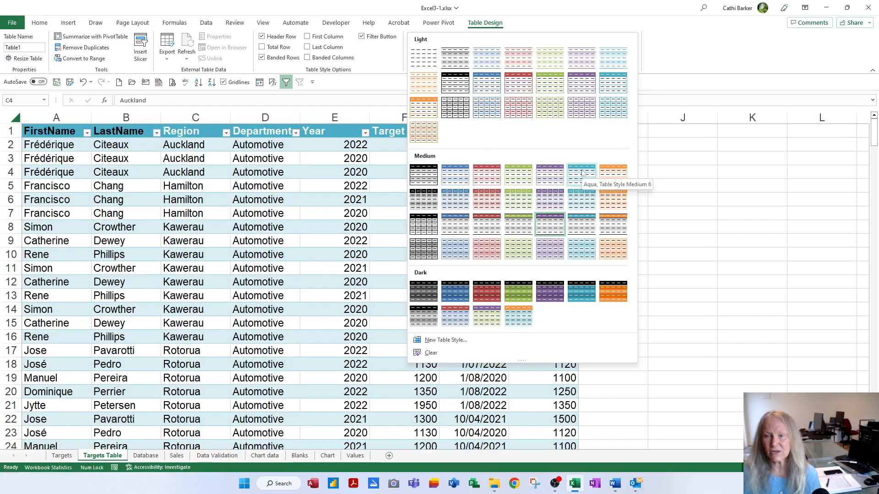
left_click(582, 173)
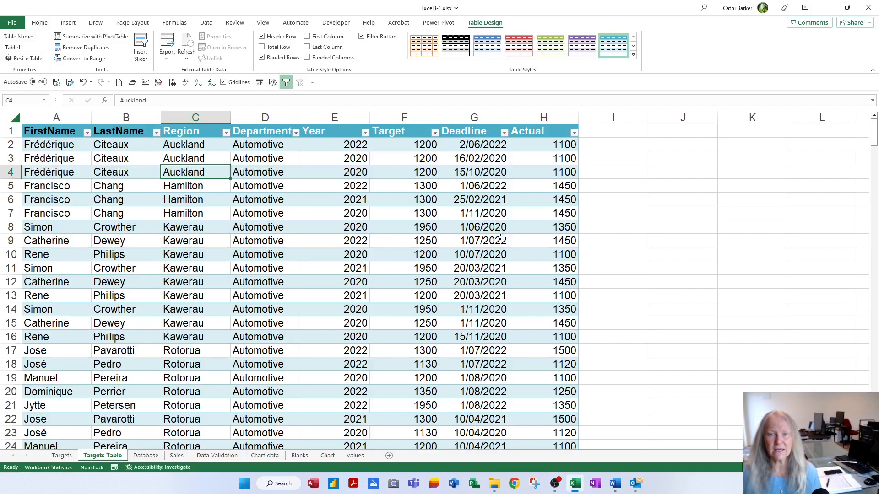
Compare the original Targets sheet with the Targets Table sheet, and toggle the table's filter buttons off and back on.
left_click(62, 455)
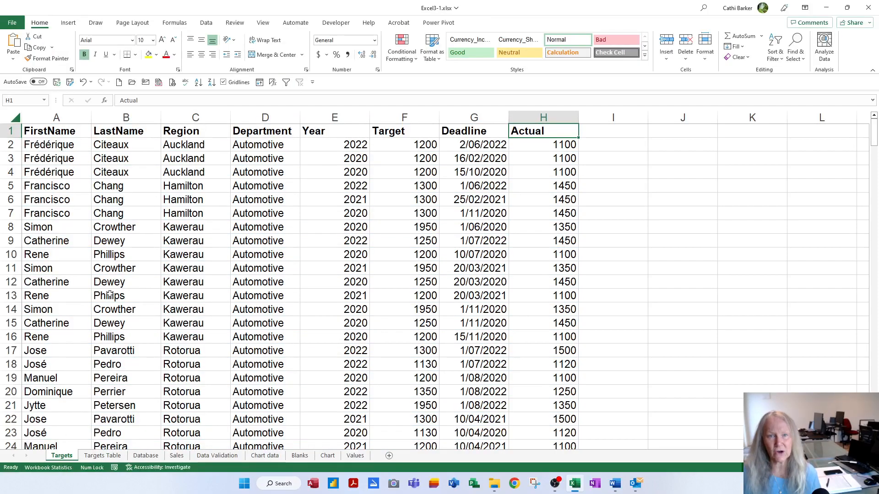
left_click(115, 455)
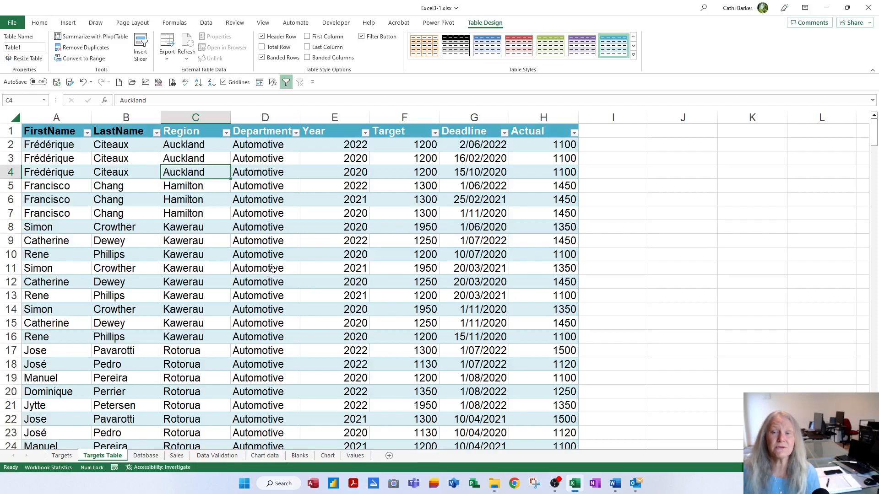
left_click(374, 37)
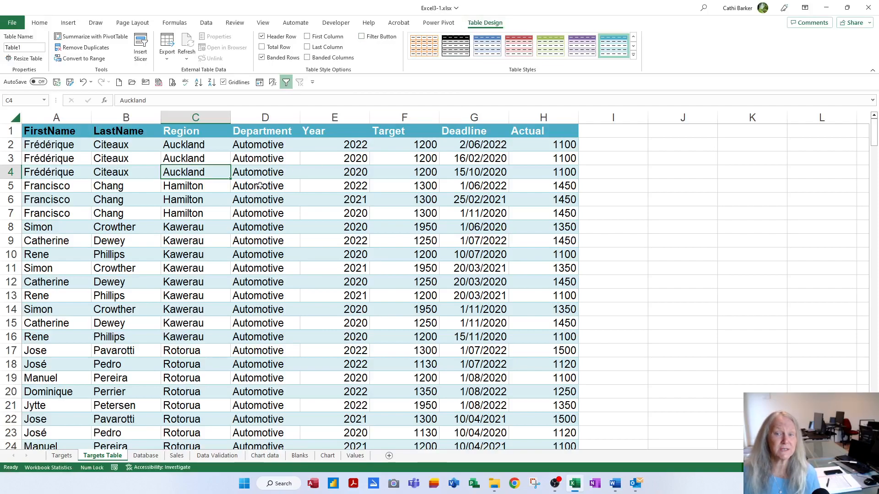
left_click(374, 40)
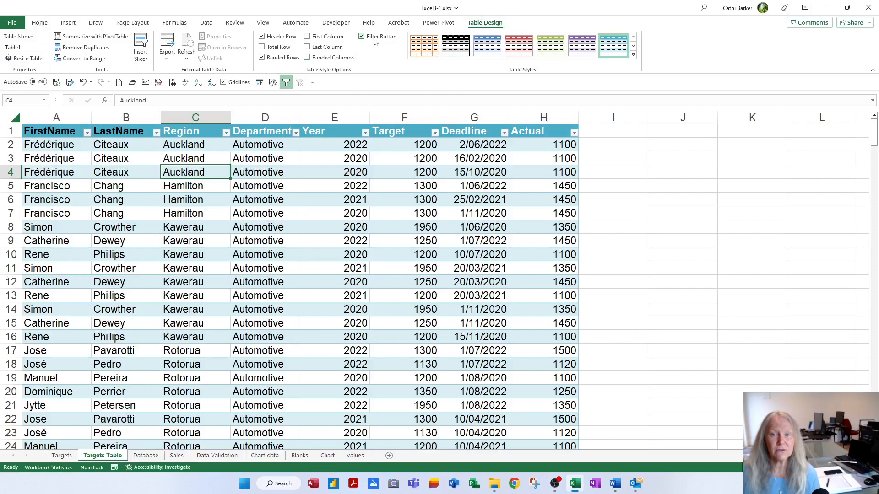
left_click(371, 40)
left_click(369, 40)
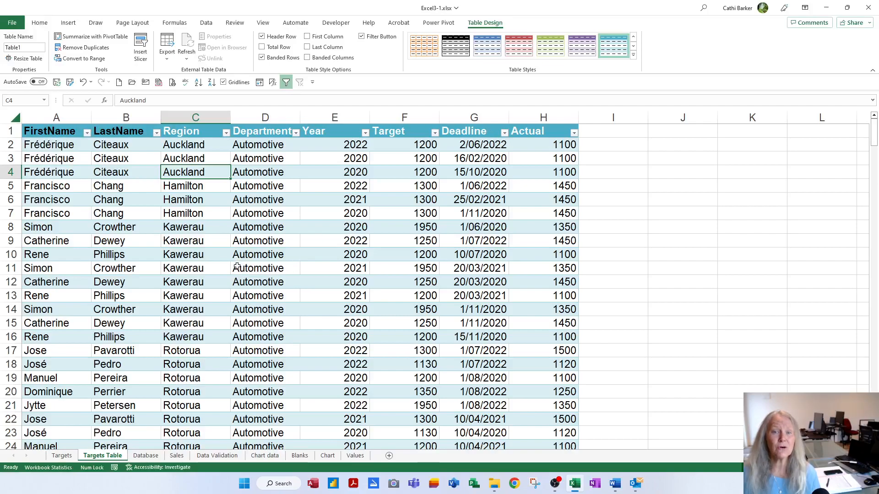
Examine how the table's column headings behave further down the rows, and return to the first row.
scroll(237, 267, "down", 11)
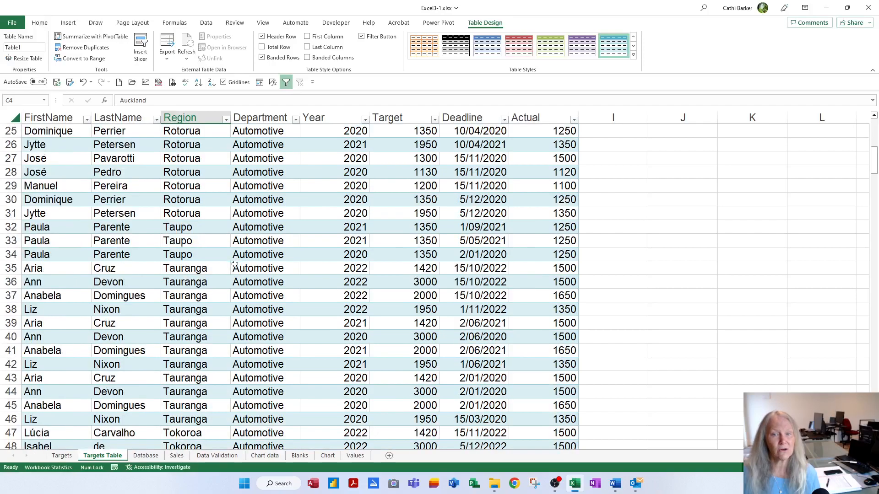
scroll(234, 264, "down", 7)
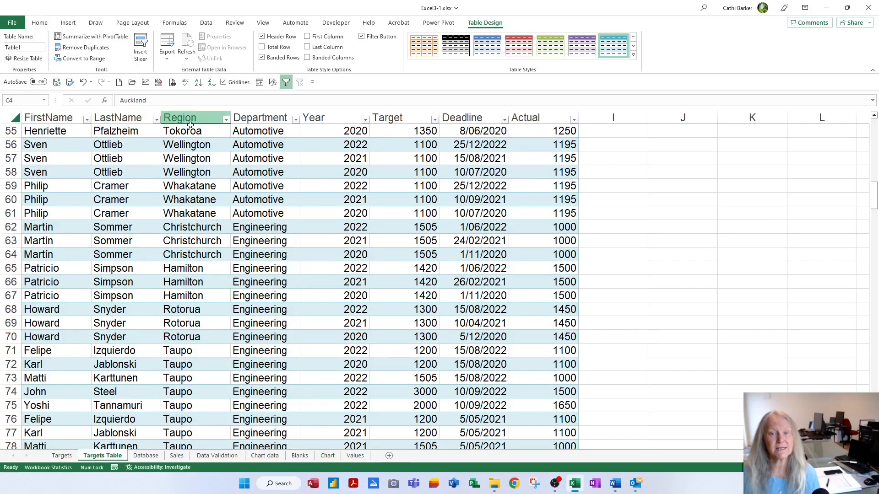
scroll(250, 212, "down", 15)
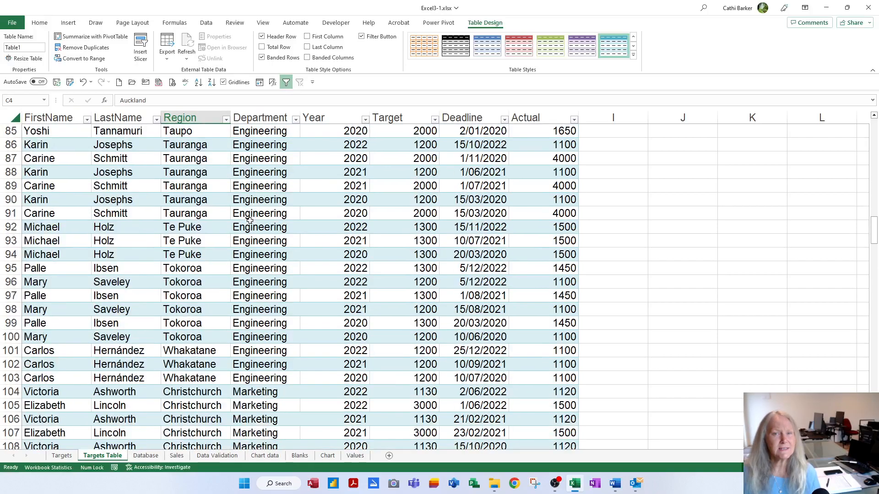
scroll(247, 227, "up", 5)
scroll(248, 228, "up", 20)
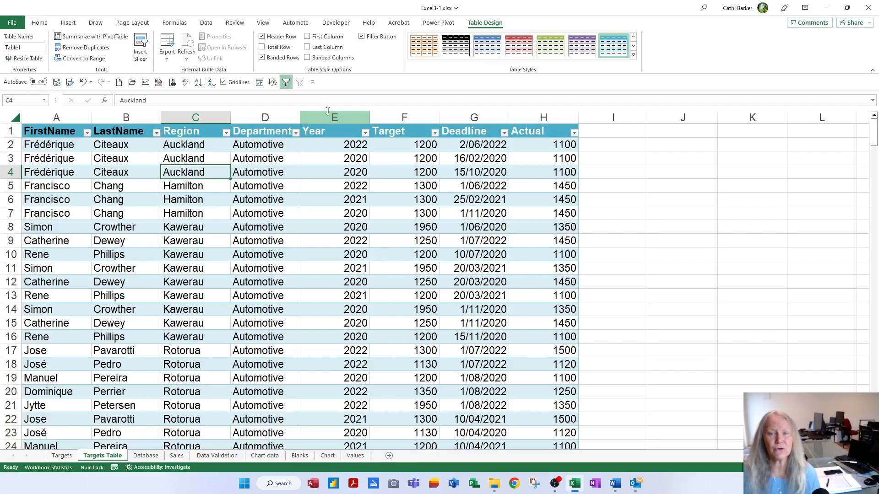
Try banded columns on the table with and without banded rows, and restore banded rows only.
left_click(269, 60)
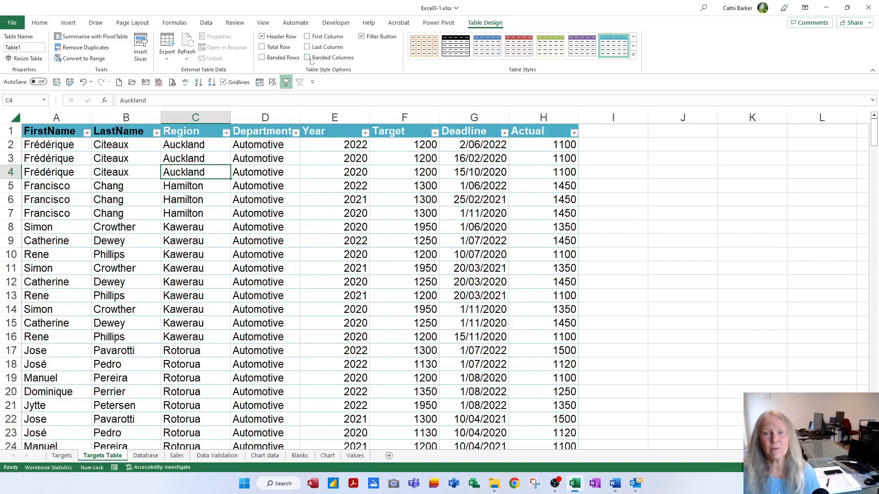
left_click(326, 62)
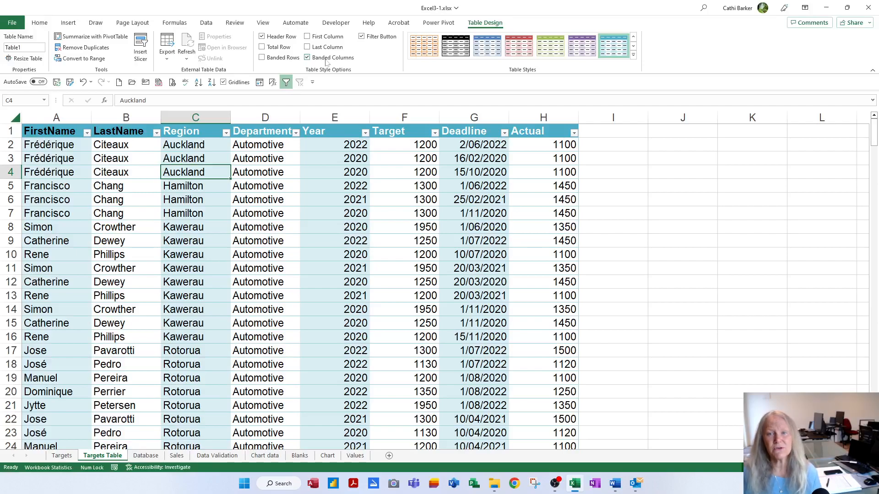
left_click(326, 62)
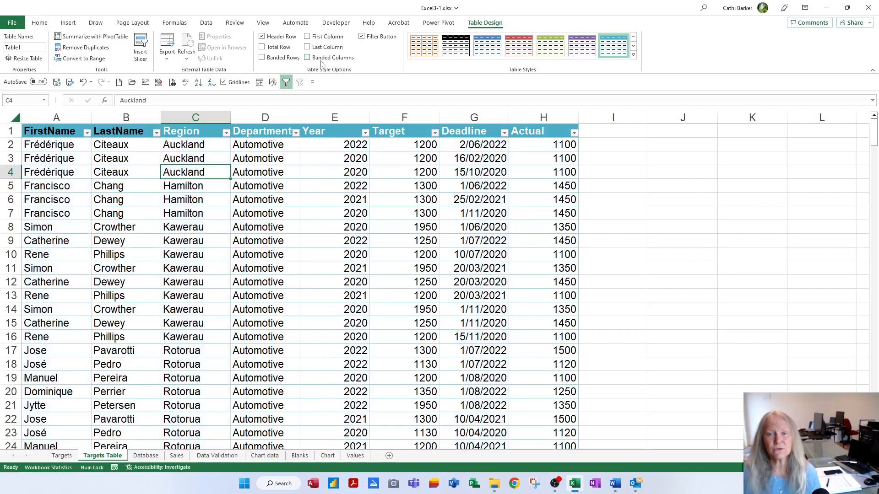
left_click(291, 62)
left_click(320, 60)
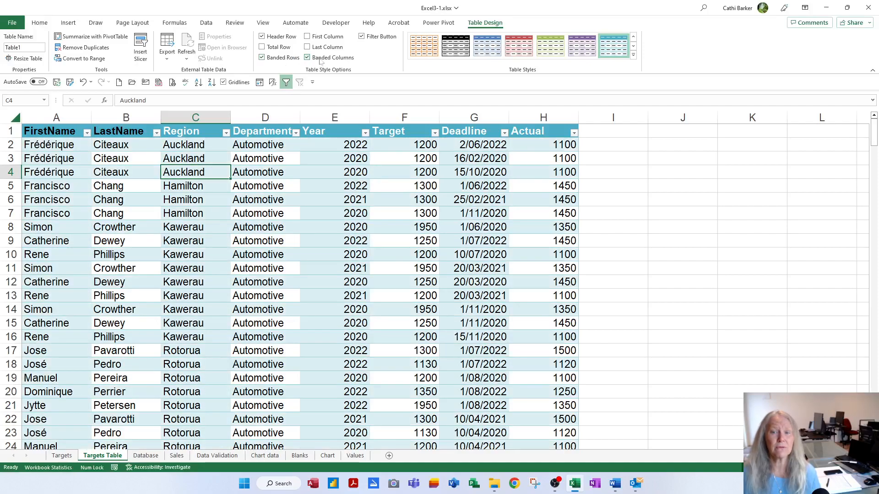
left_click(320, 61)
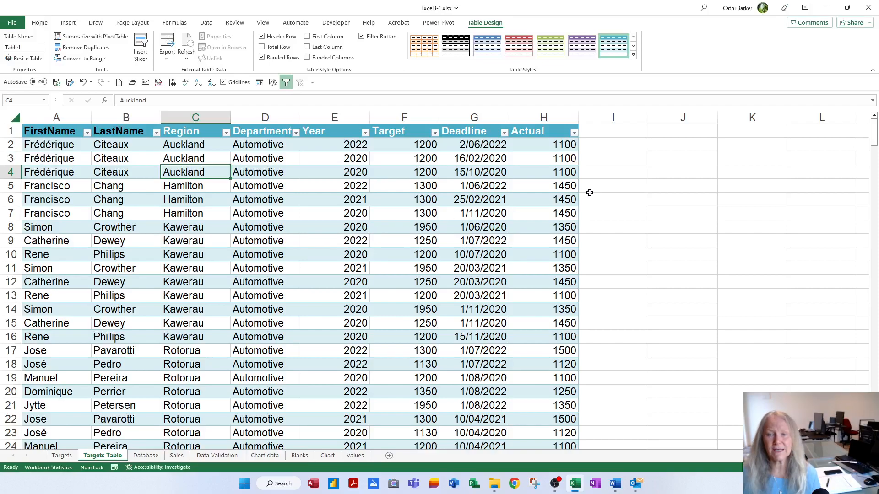
Emphasize the table's first column and apply the aqua medium table style with grey banded rows.
left_click(319, 39)
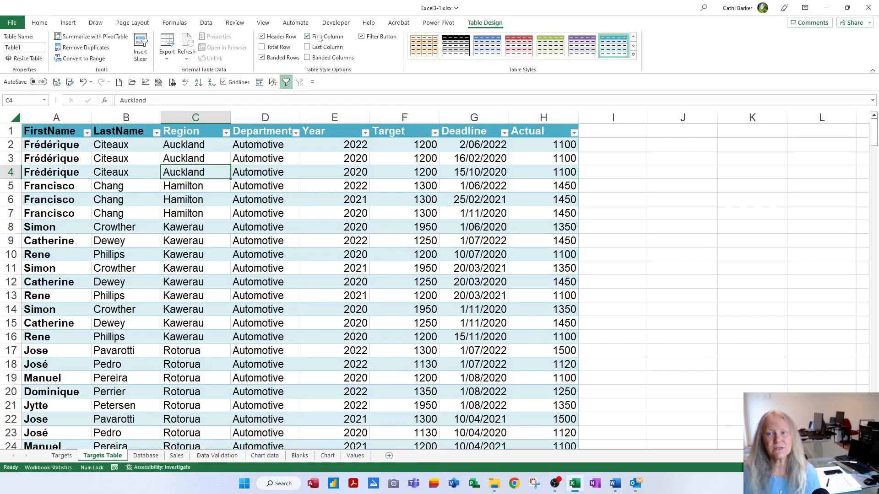
left_click(633, 55)
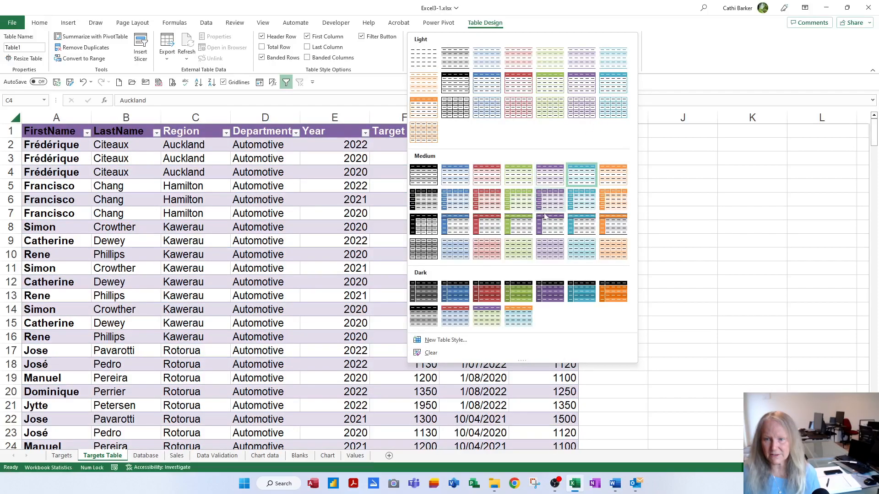
left_click(578, 227)
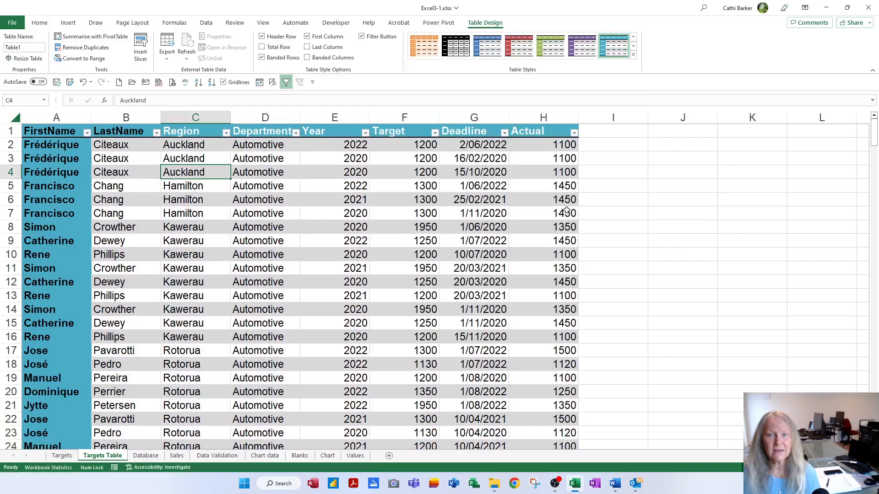
Toggle the table's First Column emphasis and leave it turned off.
left_click(341, 38)
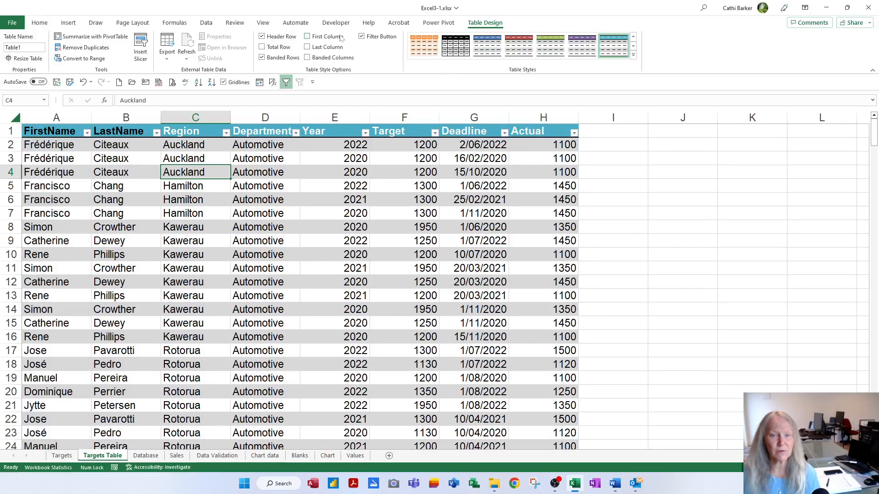
left_click(341, 38)
left_click(341, 39)
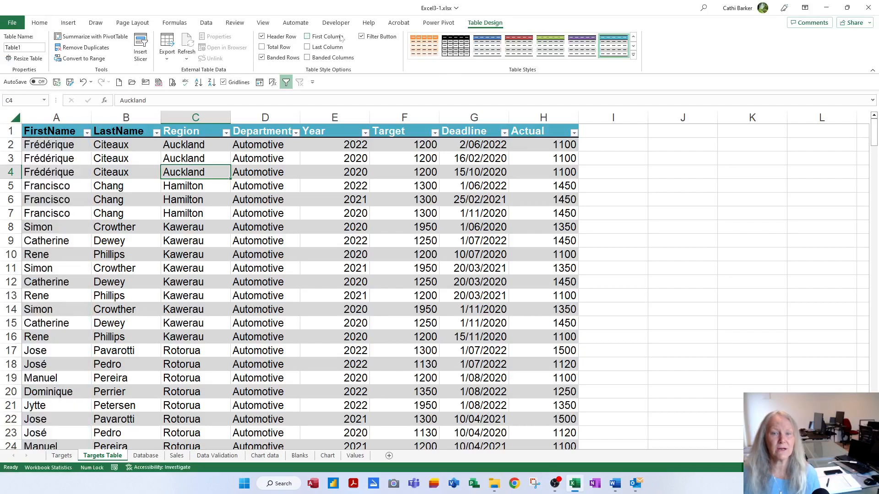
Try the First Column and Last Column emphasis on the table one at a time, leaving both turned off.
left_click(341, 39)
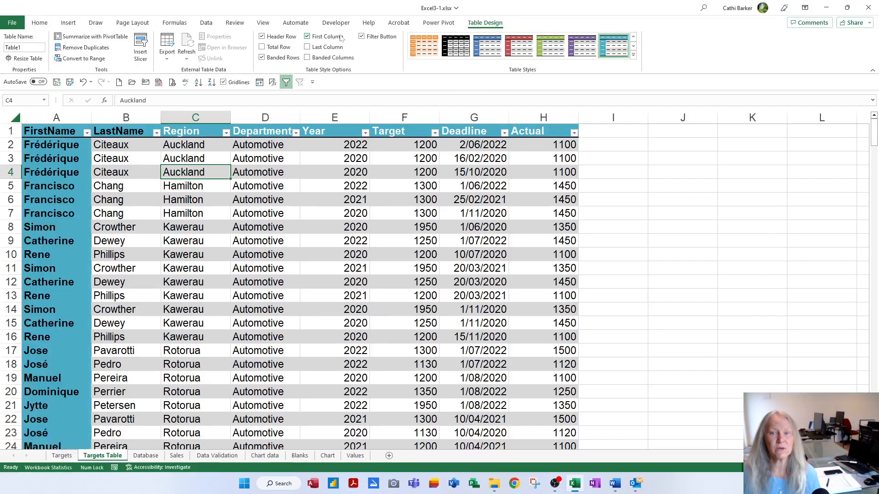
left_click(341, 38)
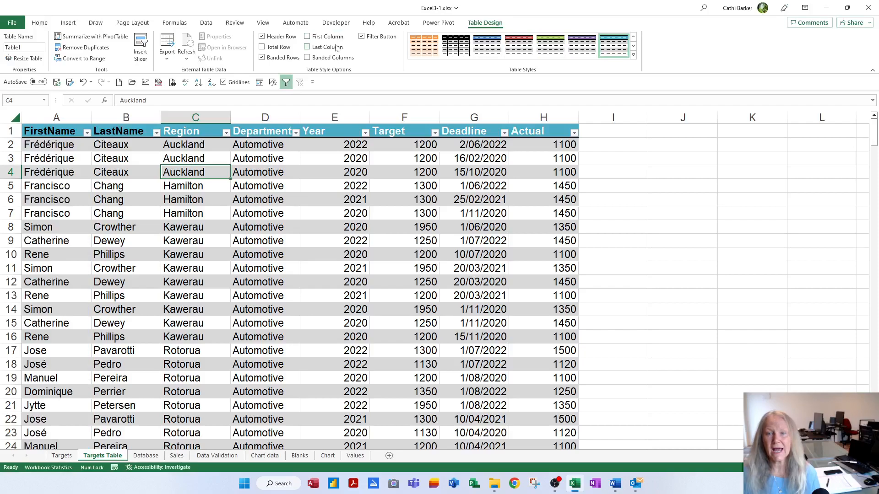
left_click(335, 49)
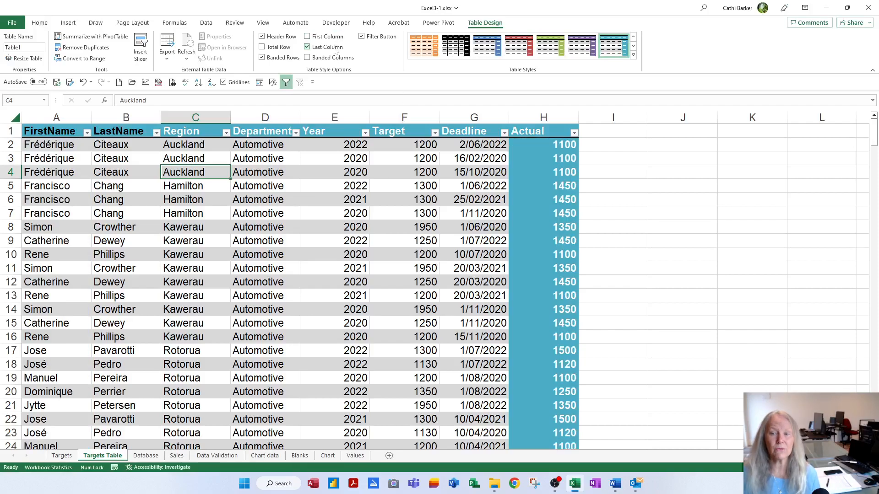
left_click(336, 49)
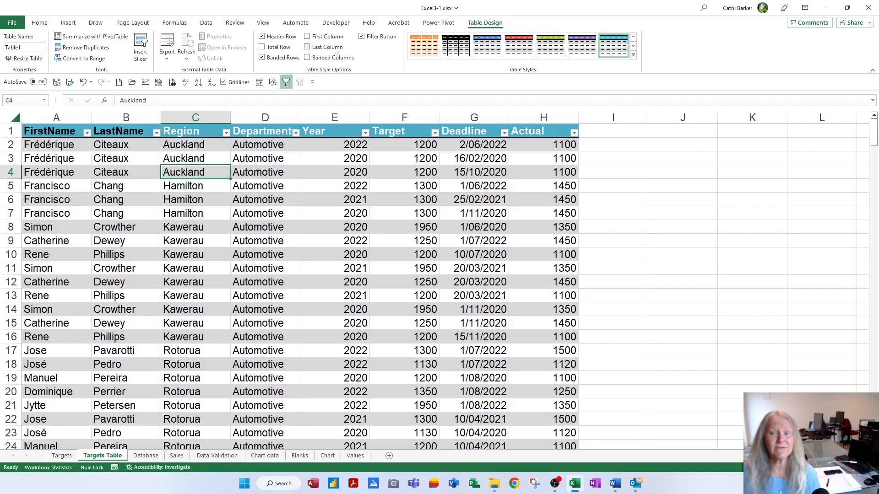
left_click(335, 50)
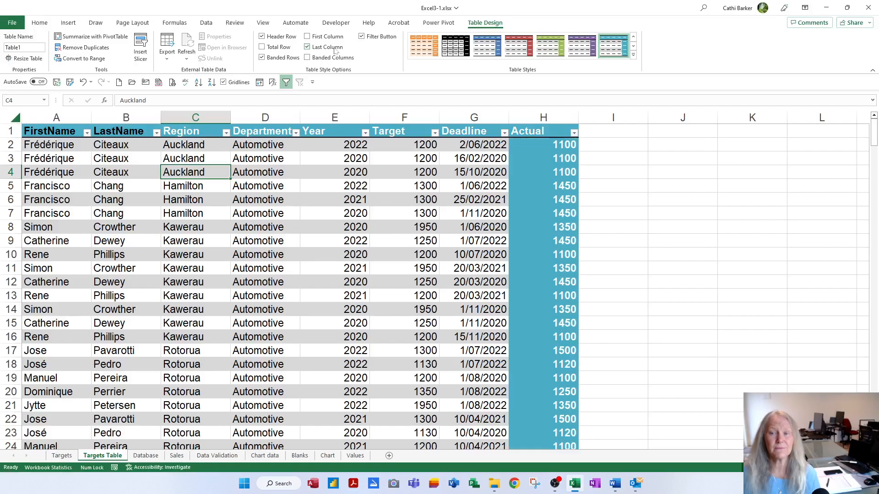
left_click(335, 49)
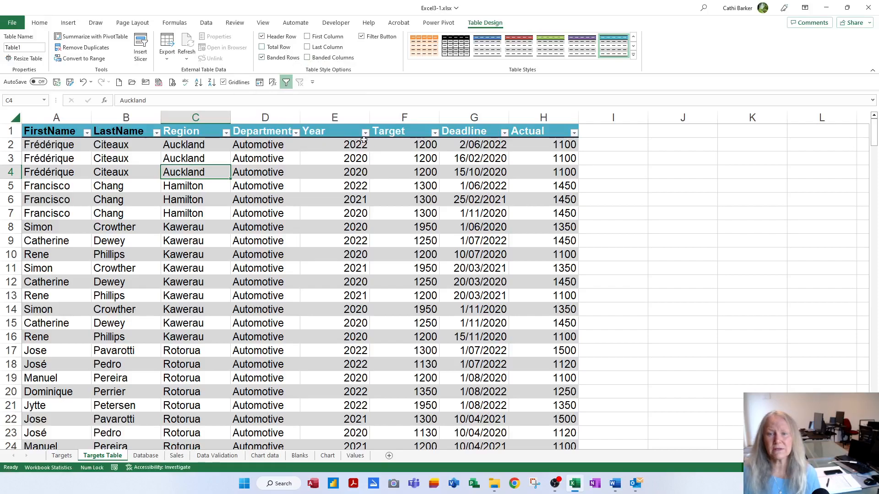
Hide the table's header row and restore it.
left_click(283, 38)
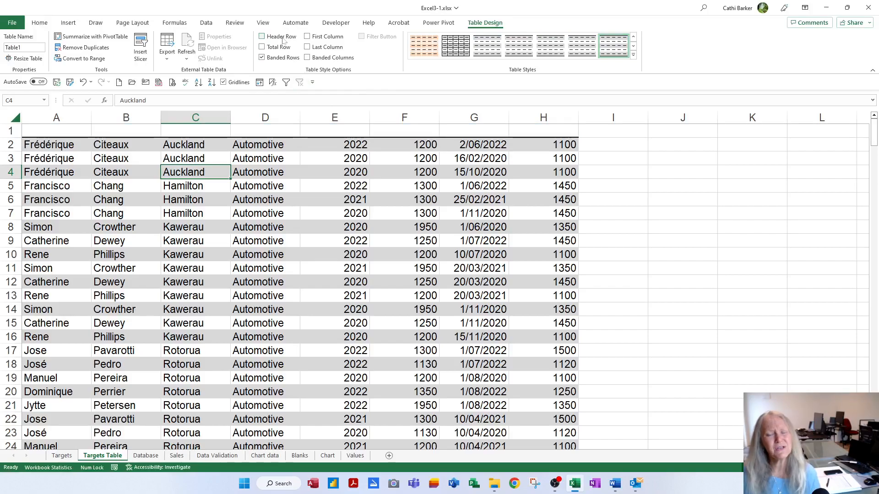
left_click(284, 38)
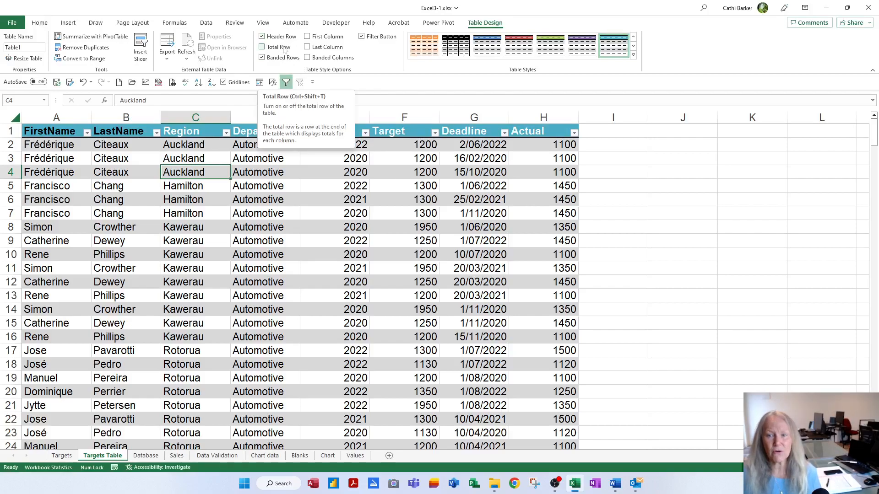
Add a total row to the table, trying Average for the Actual column's total before setting it back to Sum.
left_click(284, 48)
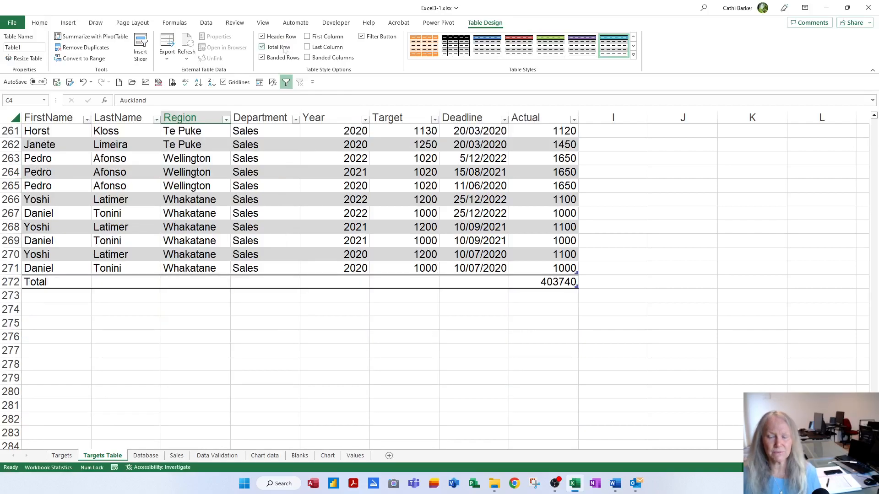
left_click(560, 282)
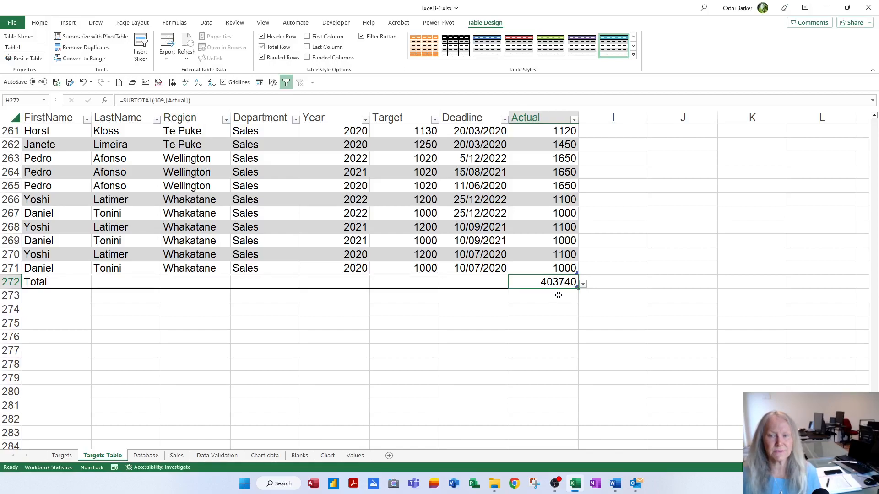
left_click(583, 285)
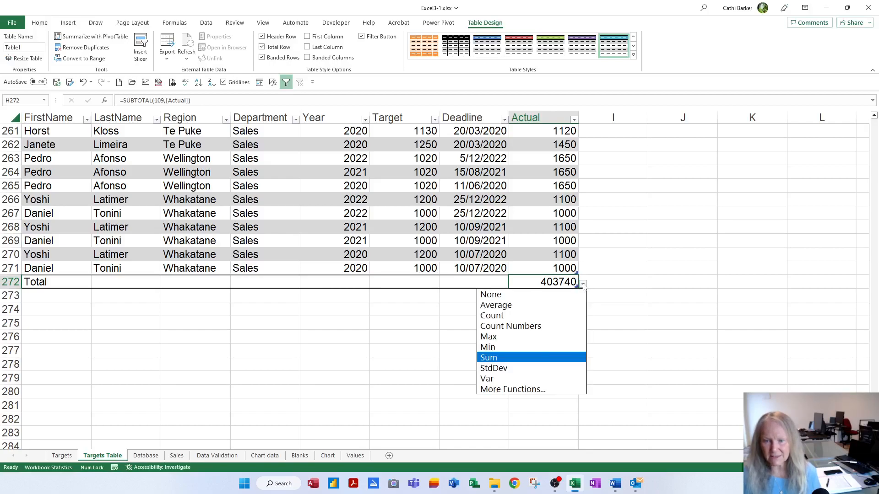
left_click(516, 306)
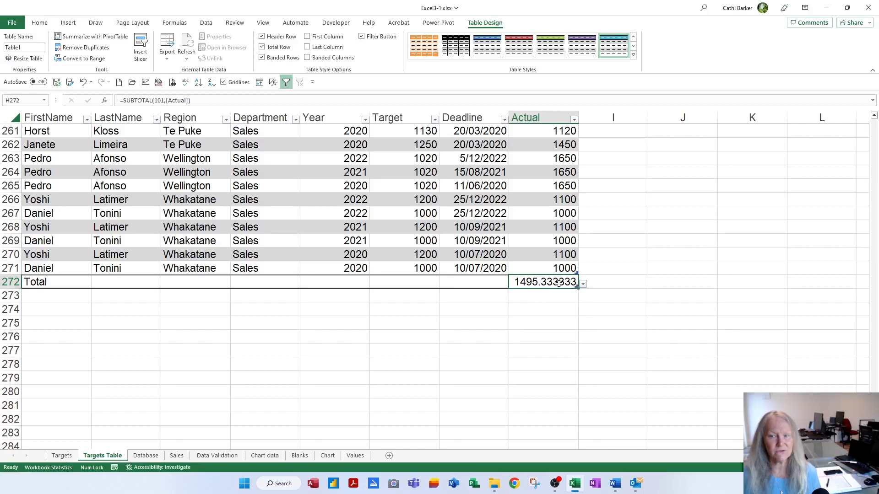
left_click(583, 285)
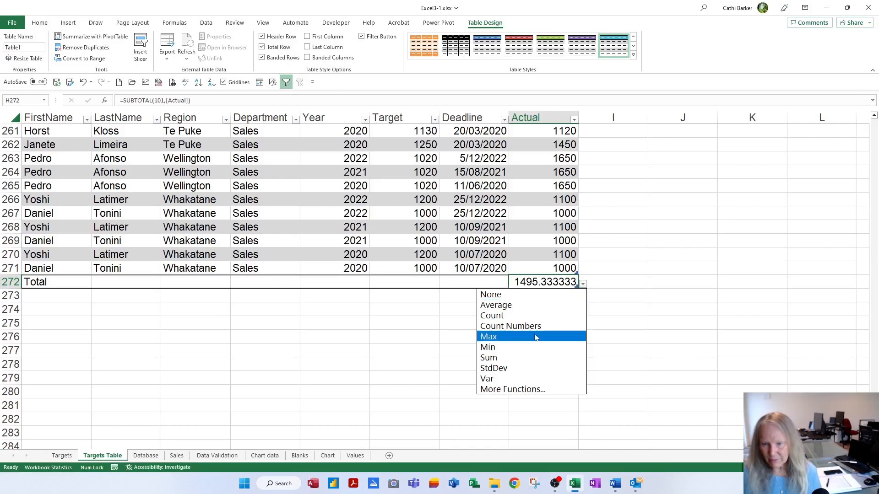
left_click(526, 358)
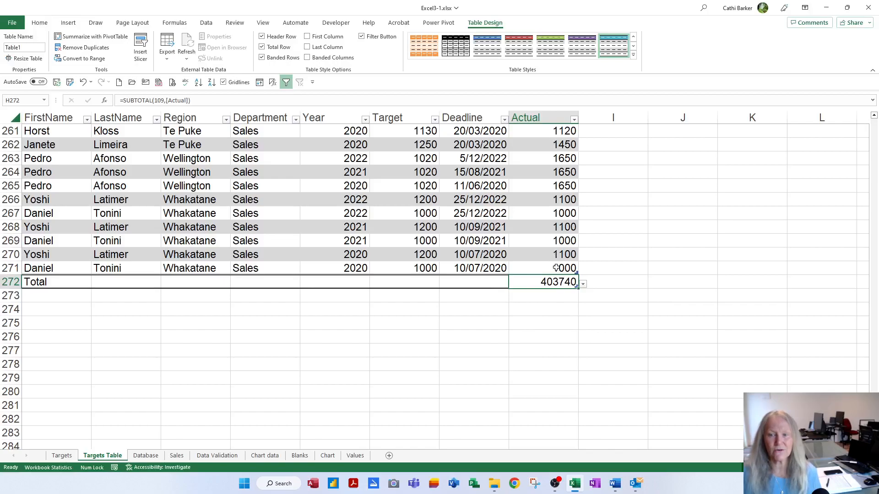
Set the total row to show the Average of the Target column and the Count of the LastName column.
left_click(407, 285)
left_click(444, 284)
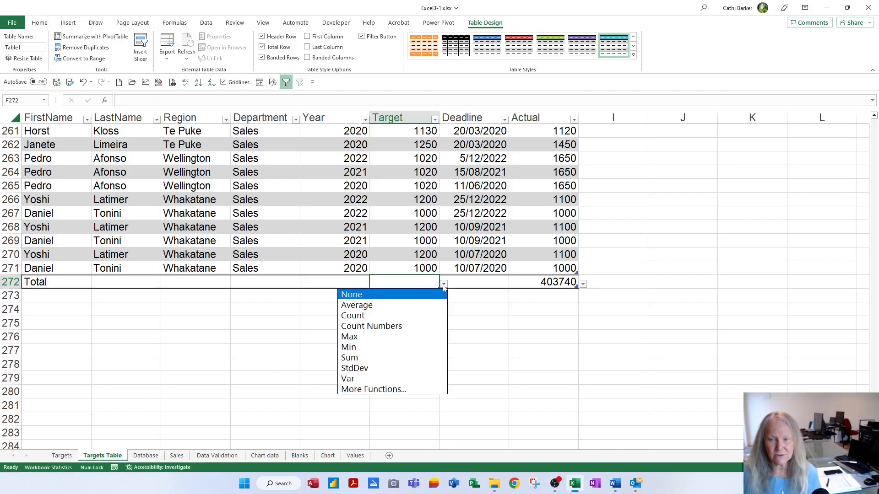
left_click(395, 305)
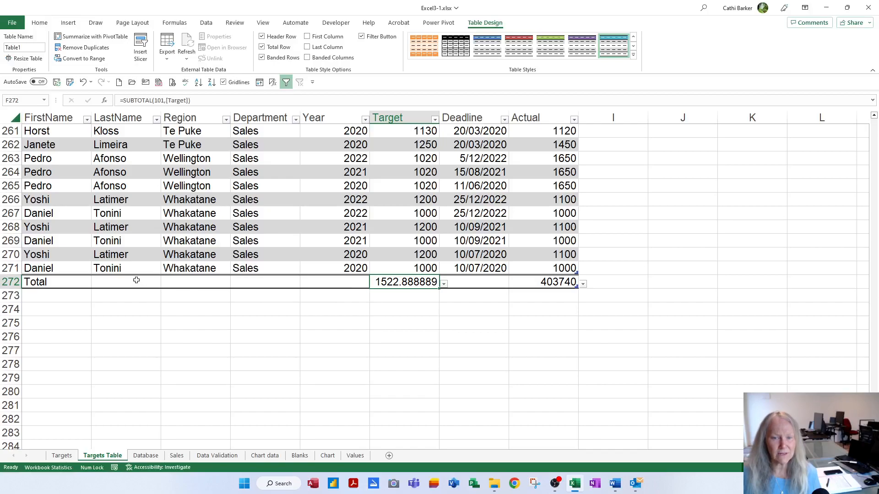
left_click(136, 281)
left_click(165, 284)
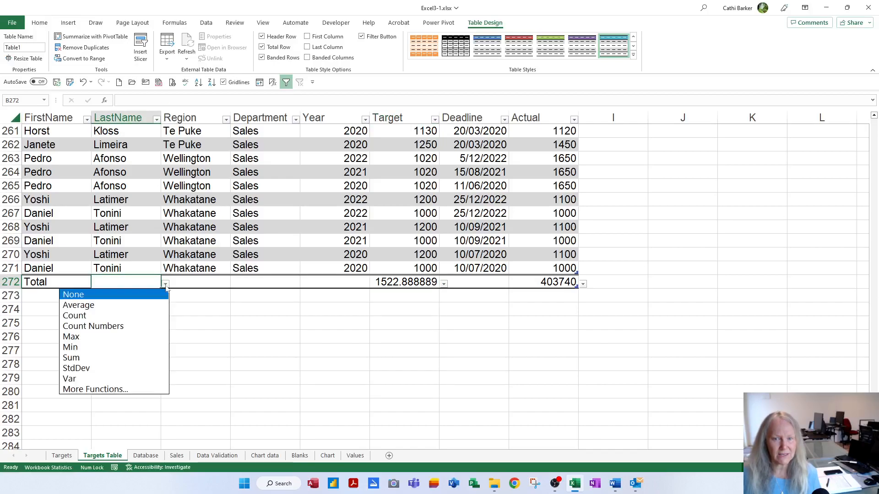
left_click(125, 317)
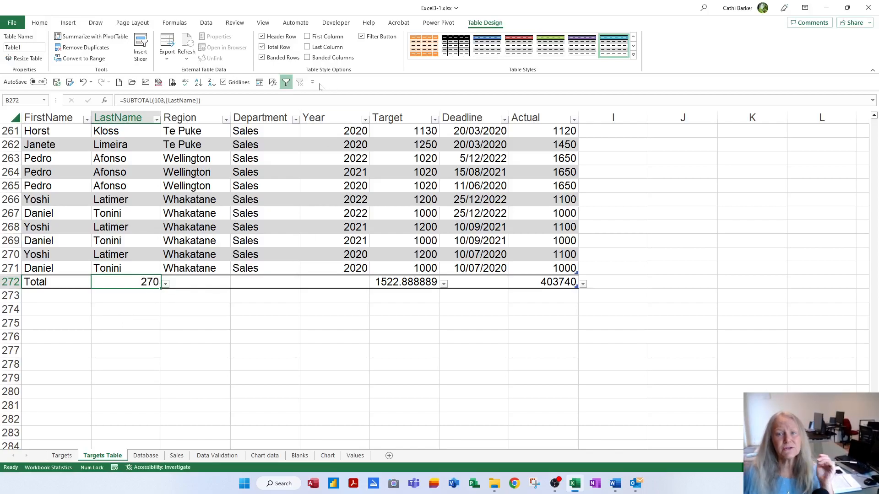
Turn the table's total row off and on again.
left_click(283, 48)
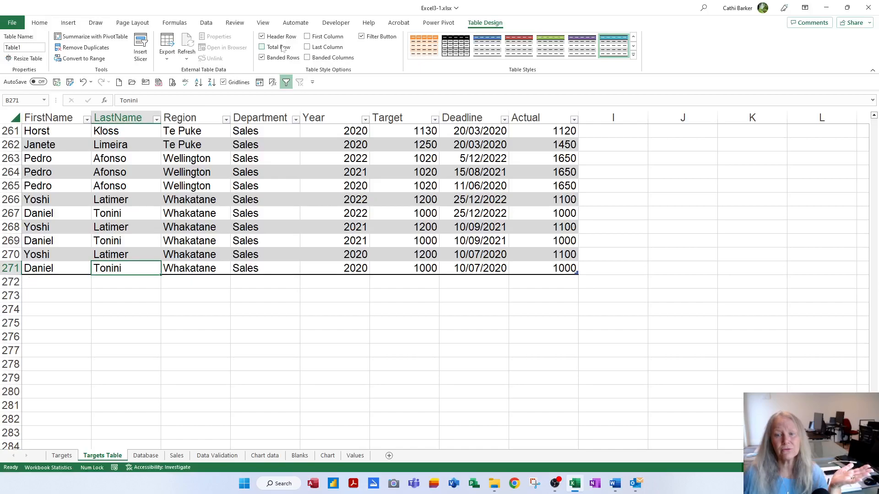
left_click(282, 48)
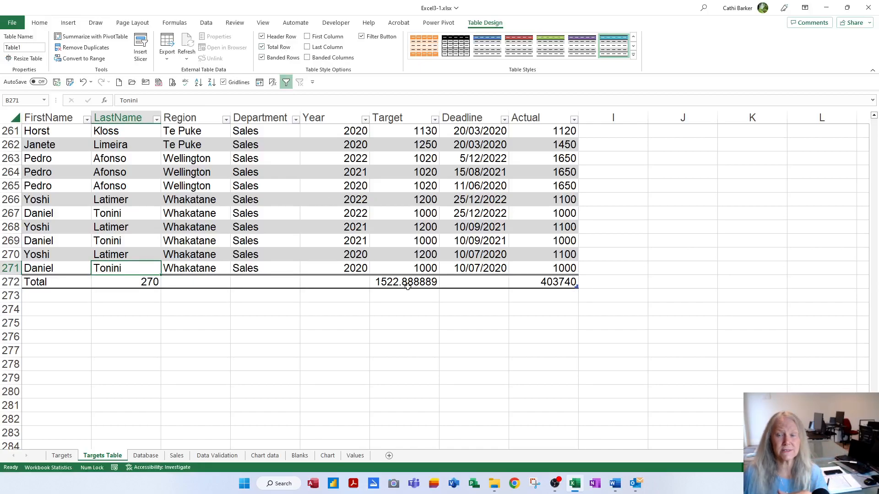
Examine the functions offered for the Actual total and the formulas behind the Actual, Target and LastName totals, without changing them.
left_click(560, 282)
left_click(583, 285)
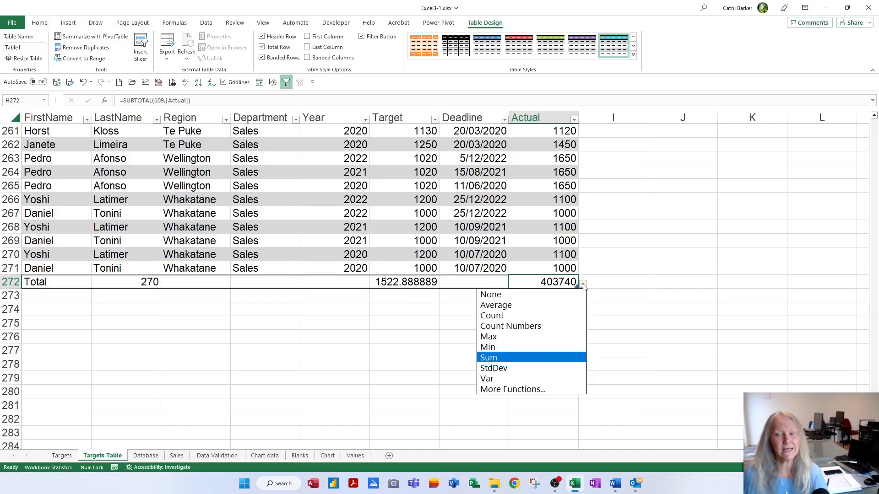
left_click(568, 282)
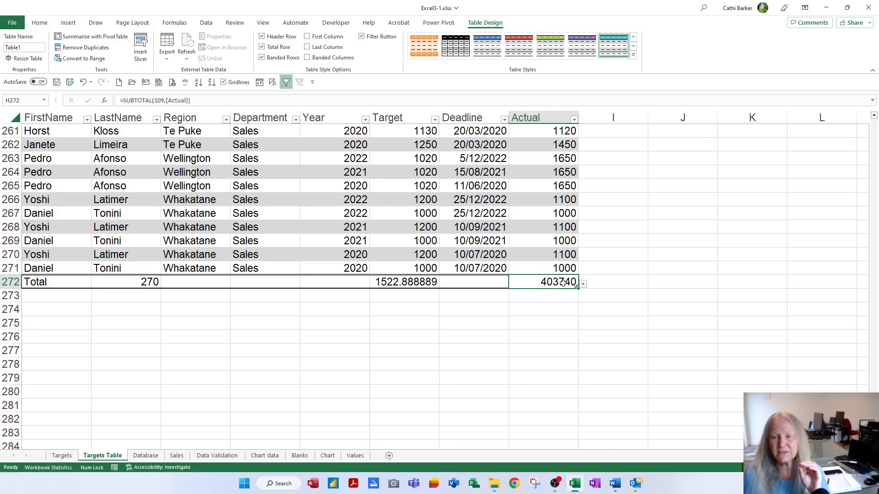
double_click(563, 283)
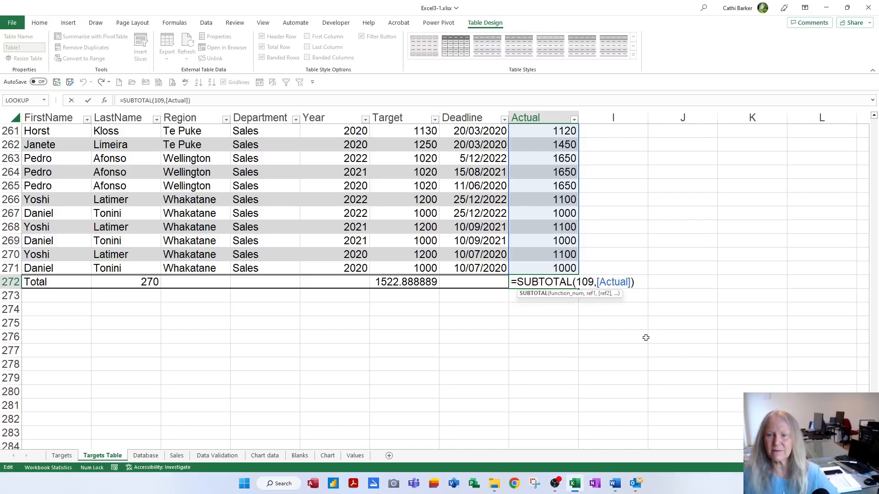
key("Escape")
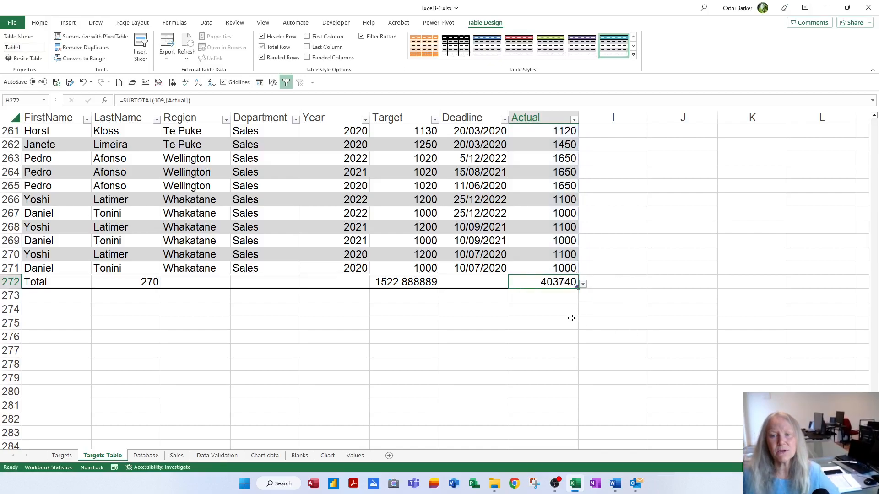
double_click(418, 283)
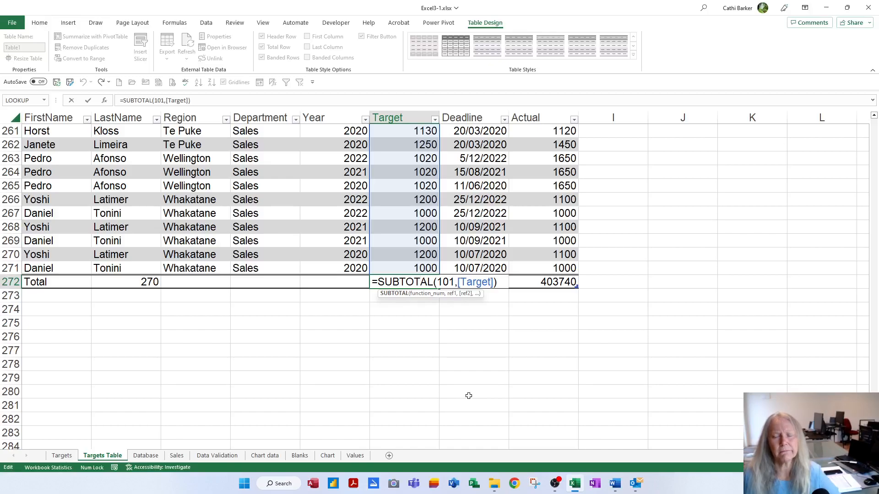
key("Return")
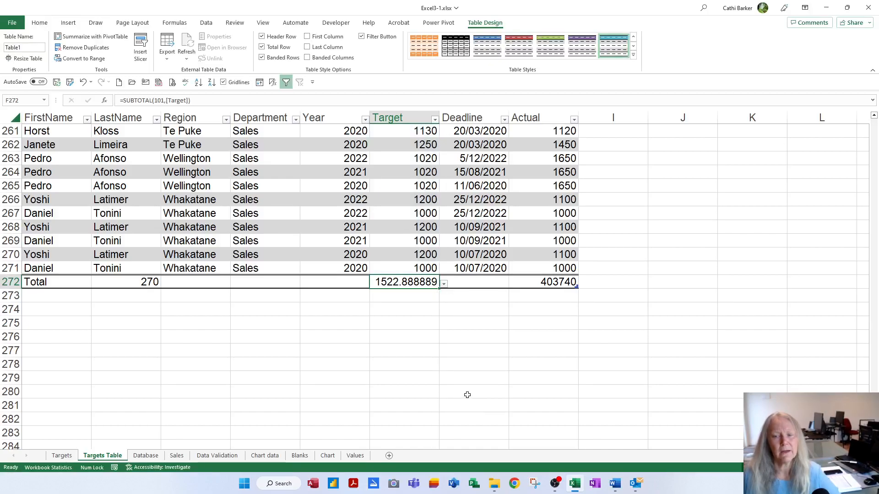
left_click(138, 283)
double_click(138, 282)
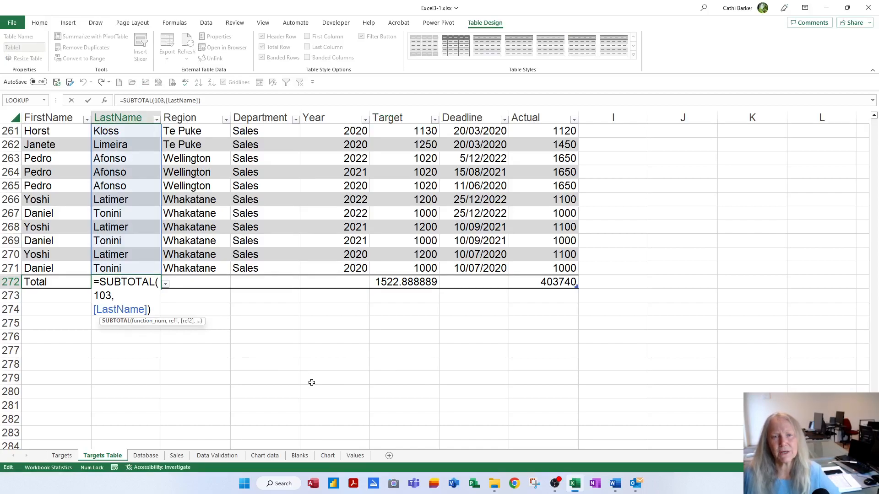
key("Escape")
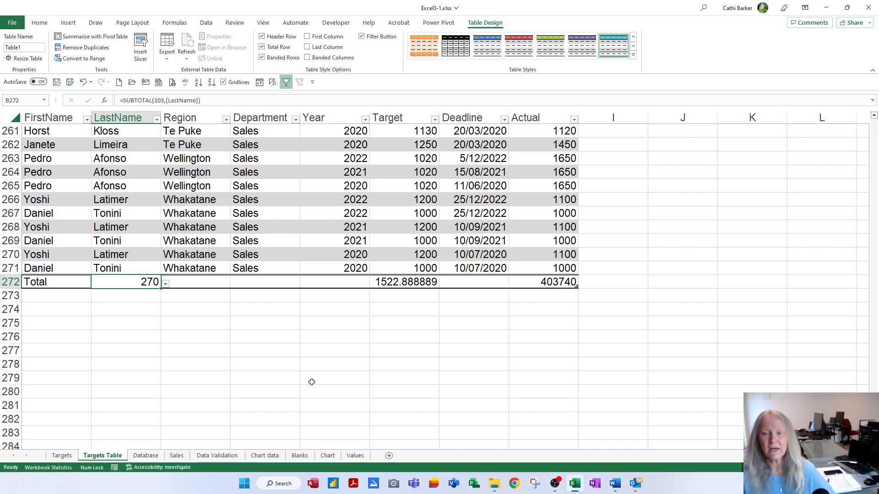
Start a SUBTOTAL formula in cell H276 and look through the full list of function numbers offered, including the 101–111 range.
left_click(552, 331)
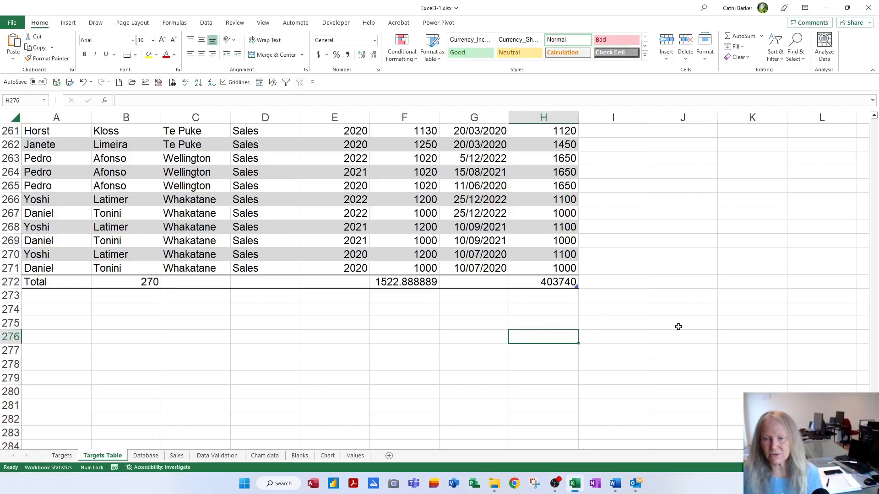
type("=su")
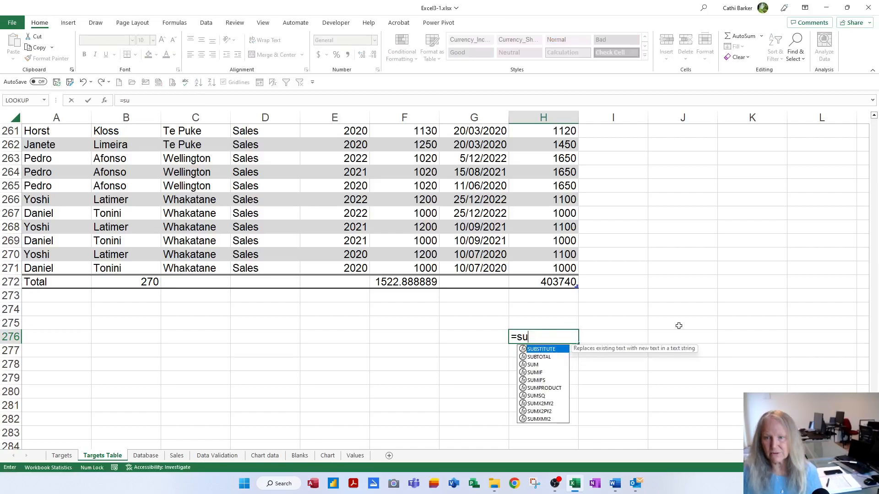
left_click(548, 357)
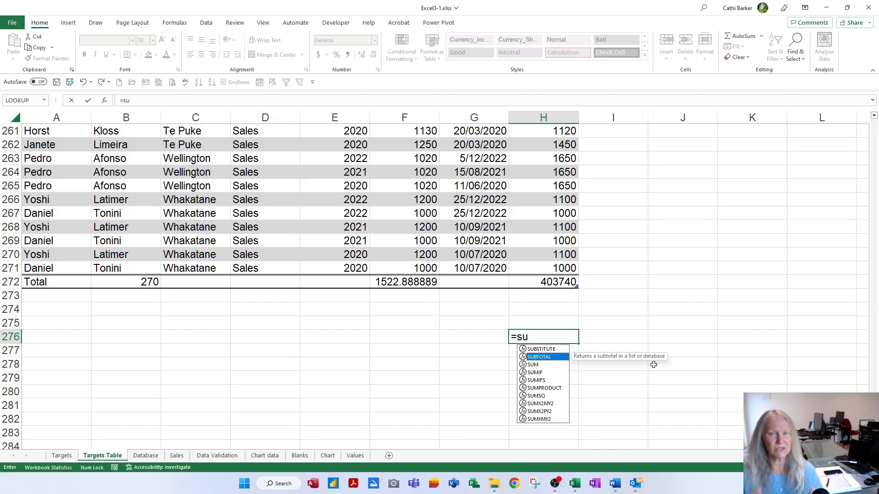
double_click(551, 358)
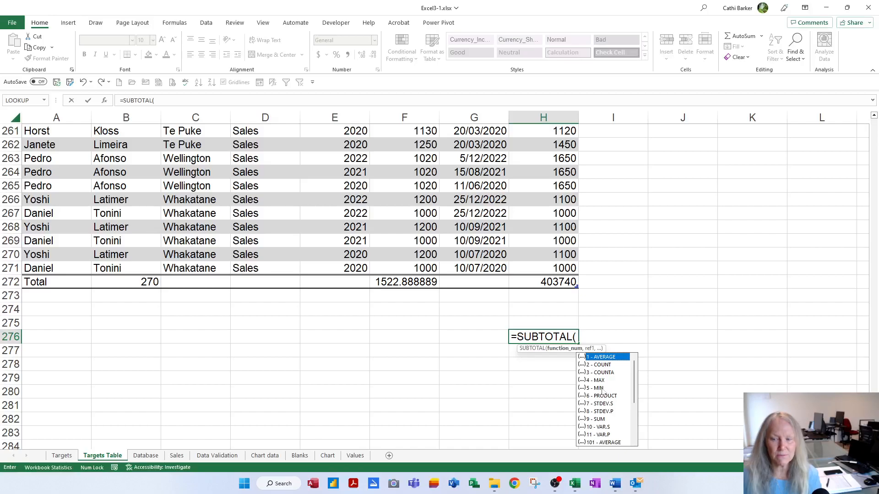
left_click_drag(634, 388, 633, 431)
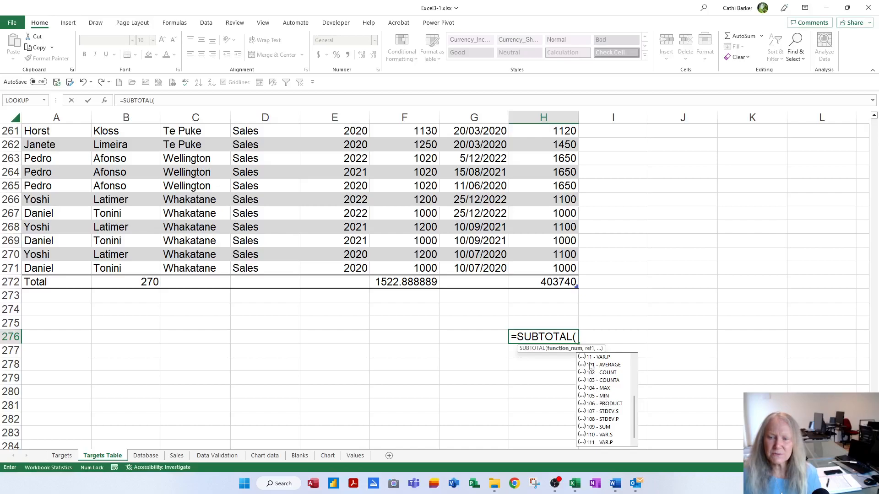
scroll(615, 403, "up", 1)
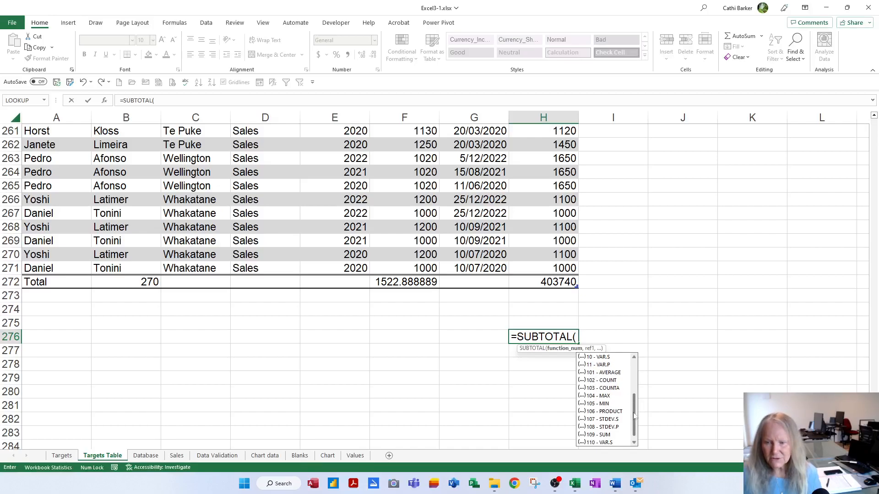
scroll(636, 427, "down", 1)
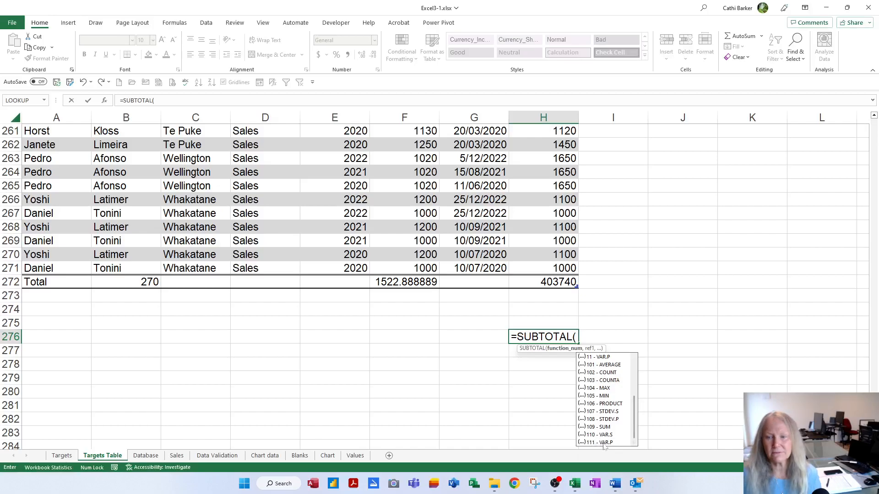
Examine the SUBTOTAL help article's function numbers that include or ignore hidden rows, closing it and cancelling the unfinished formula in H276.
left_click(532, 349)
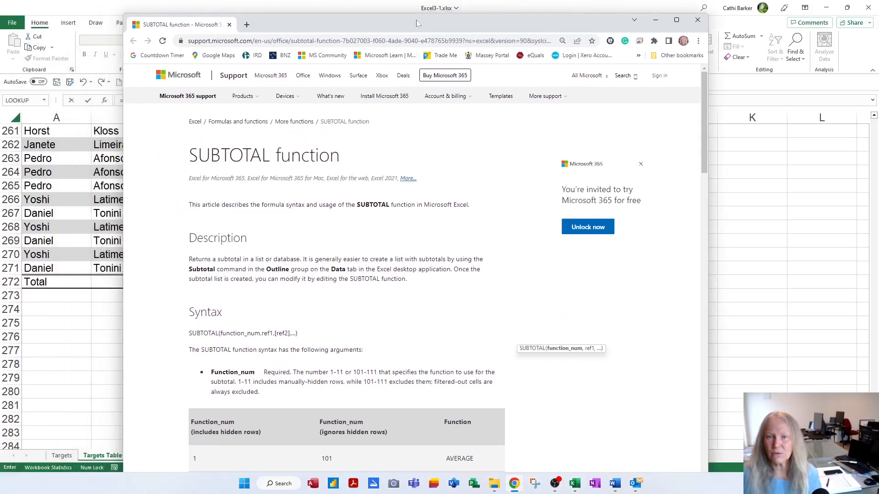
double_click(416, 21)
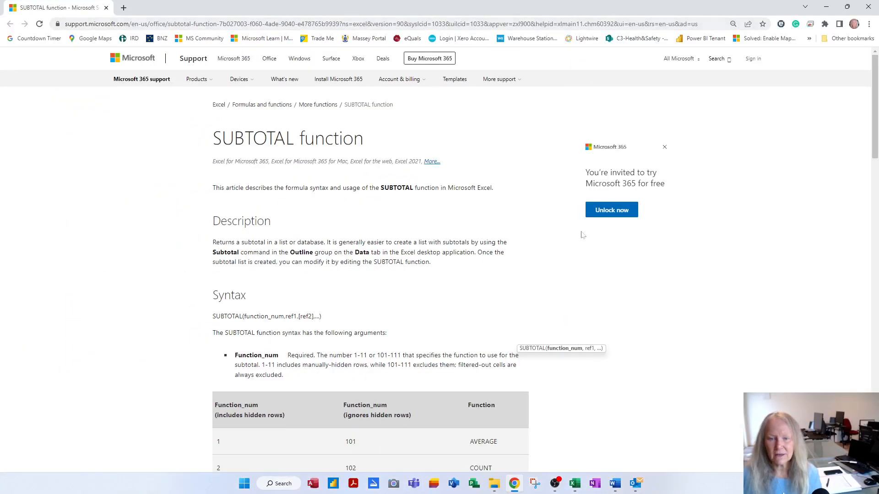
scroll(515, 268, "down", 3)
scroll(515, 268, "down", 3)
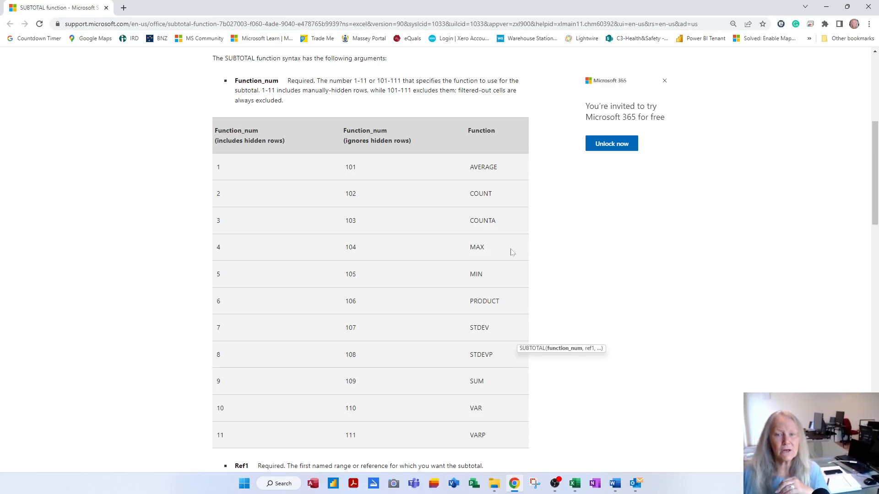
left_click_drag(284, 141, 211, 143)
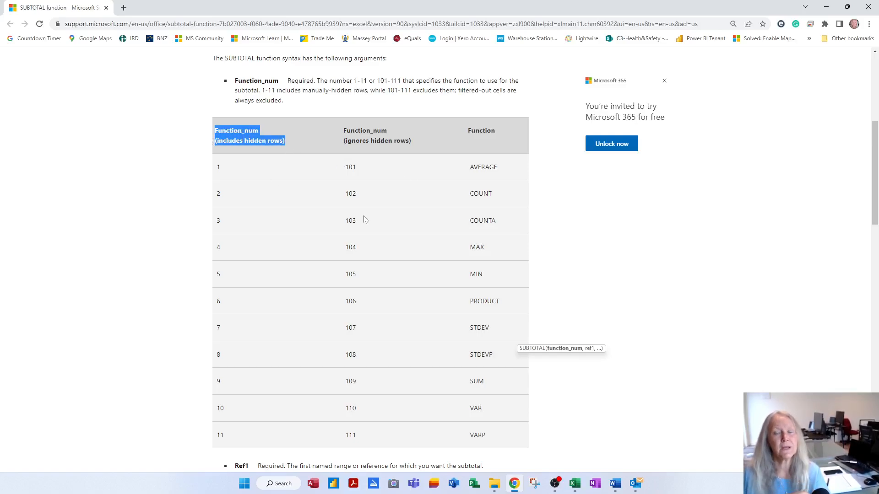
left_click(361, 173)
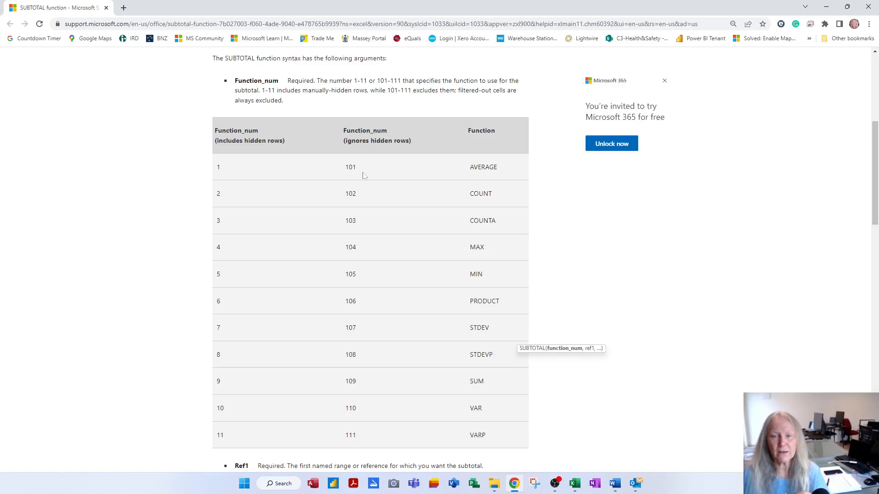
left_click_drag(422, 139, 343, 144)
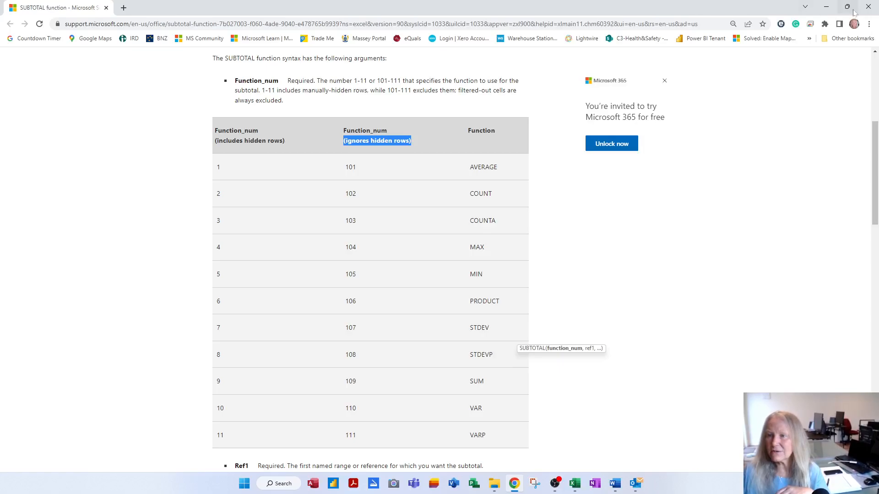
left_click(868, 7)
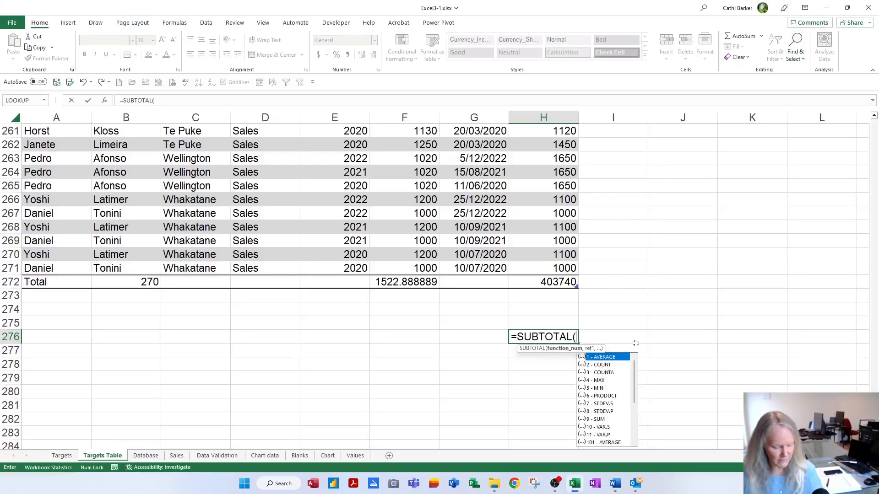
key("Escape")
key("Escape")
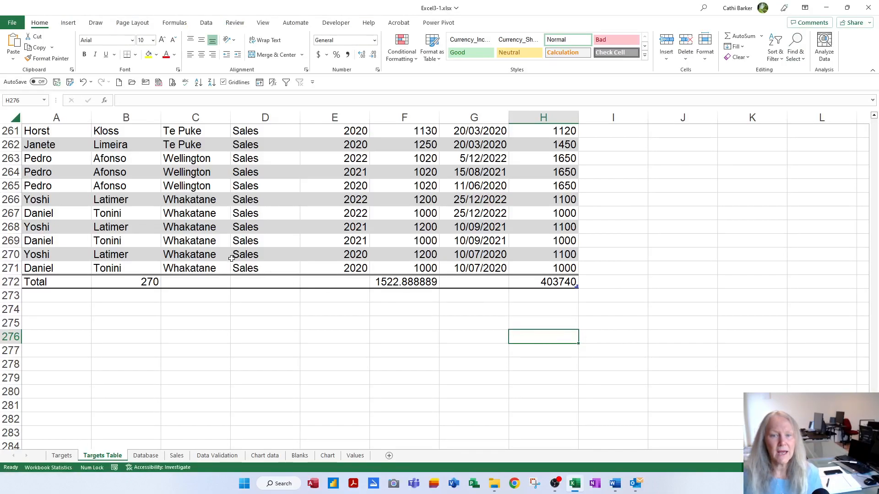
Filter the table's Region column to show only Te Puke, finding it with the search text "te".
left_click(218, 253)
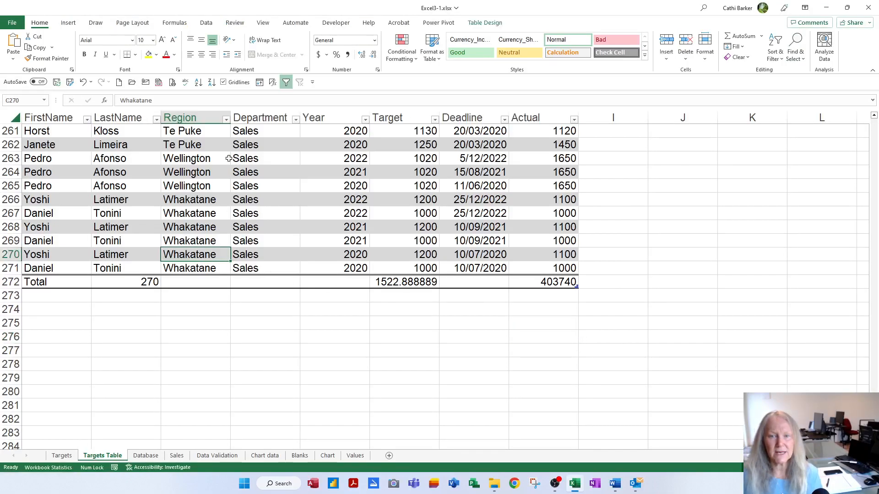
left_click(226, 119)
left_click(152, 217)
type("te")
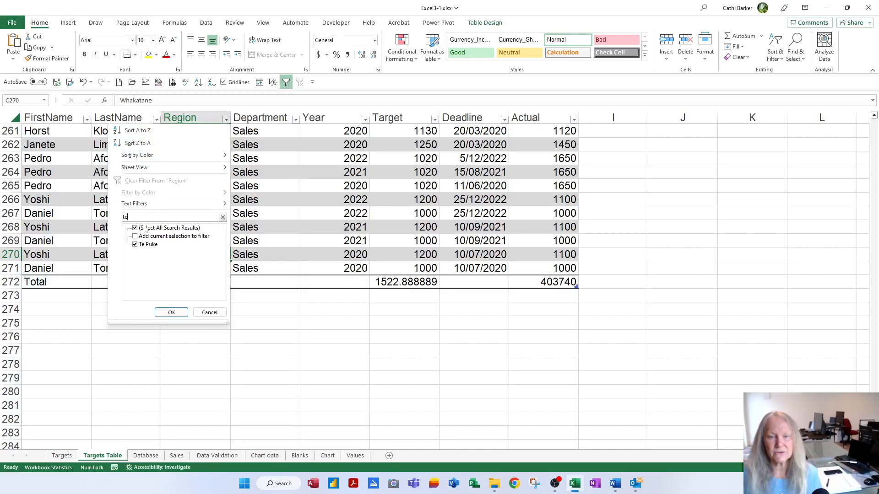
key("Return")
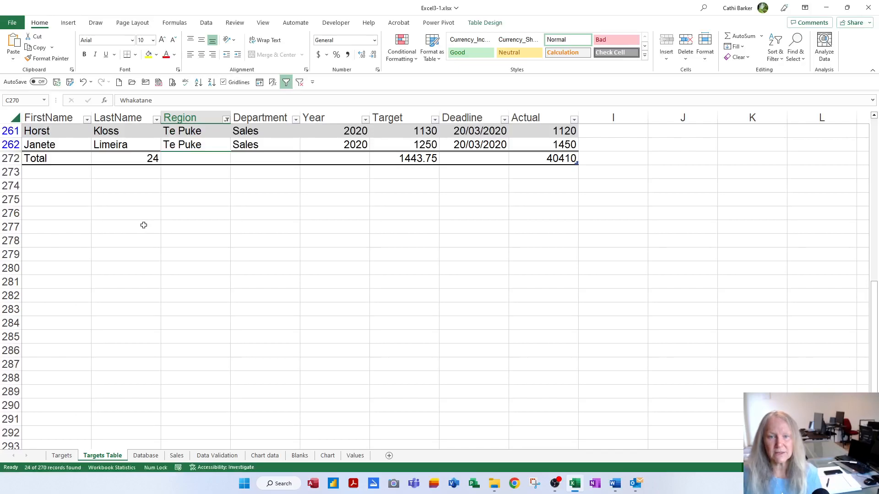
Examine the filtered rows, the LastName, Target and Actual totals, and the SUBTOTAL formulas behind them, without changing anything.
left_click(141, 159)
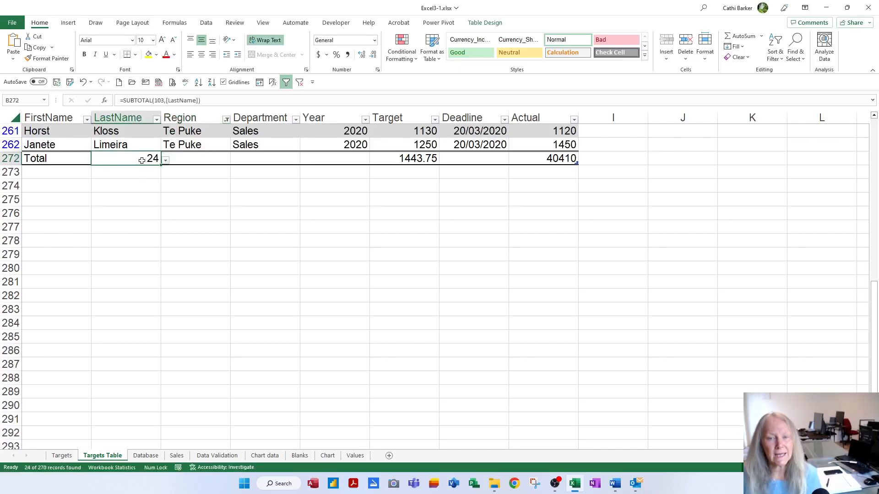
left_click(414, 159)
left_click(554, 161)
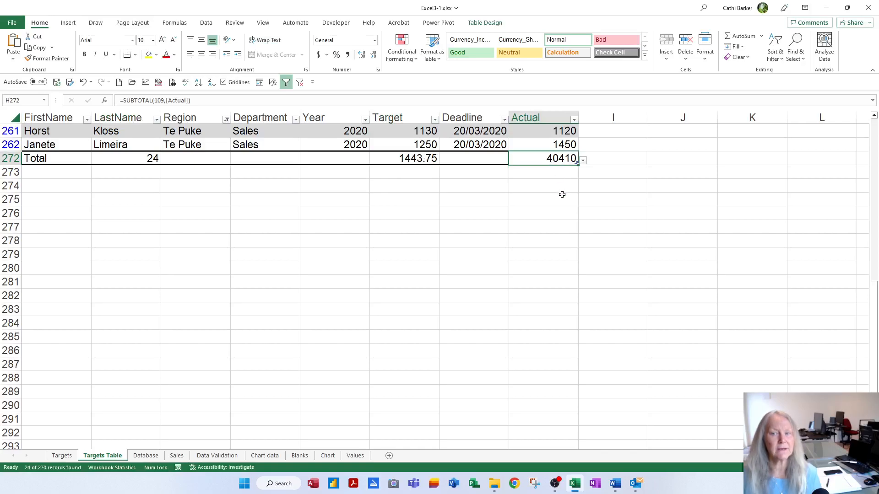
scroll(555, 208, "up", 2)
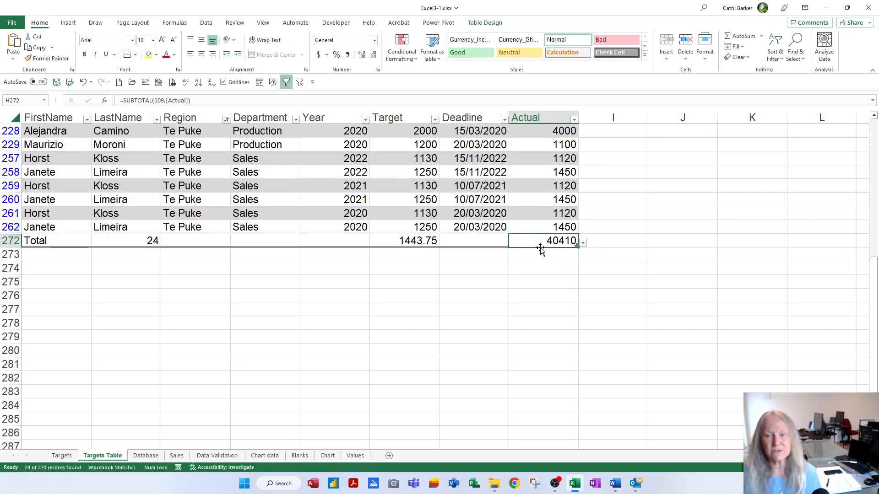
double_click(553, 241)
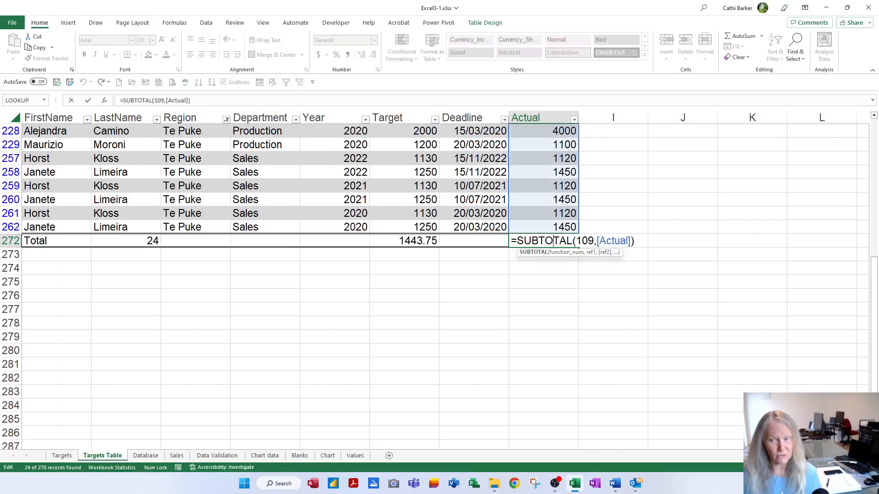
key("Escape")
double_click(423, 241)
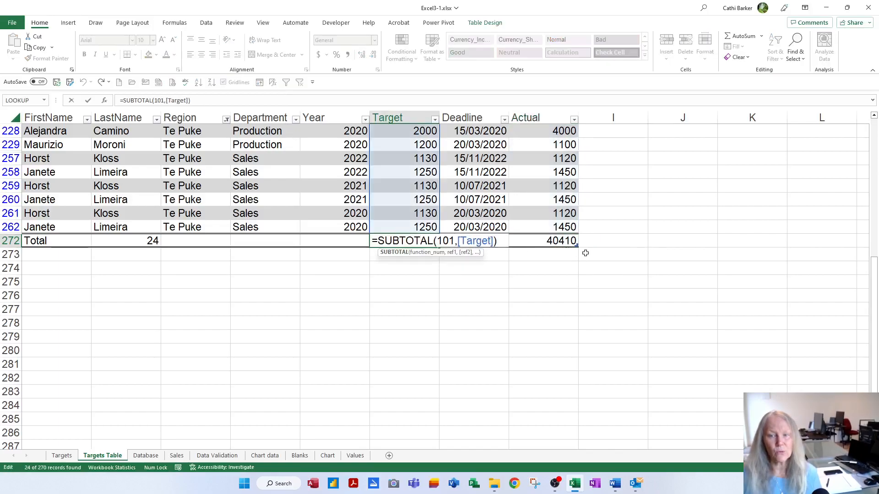
key("Escape")
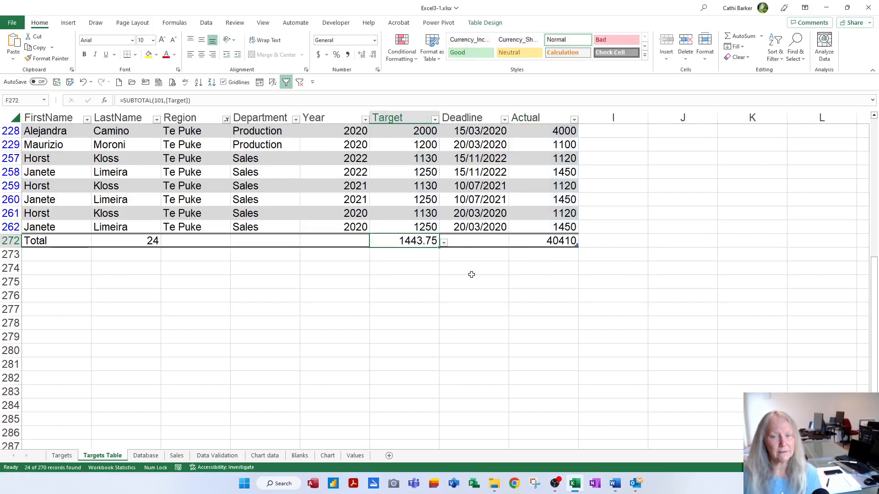
double_click(148, 241)
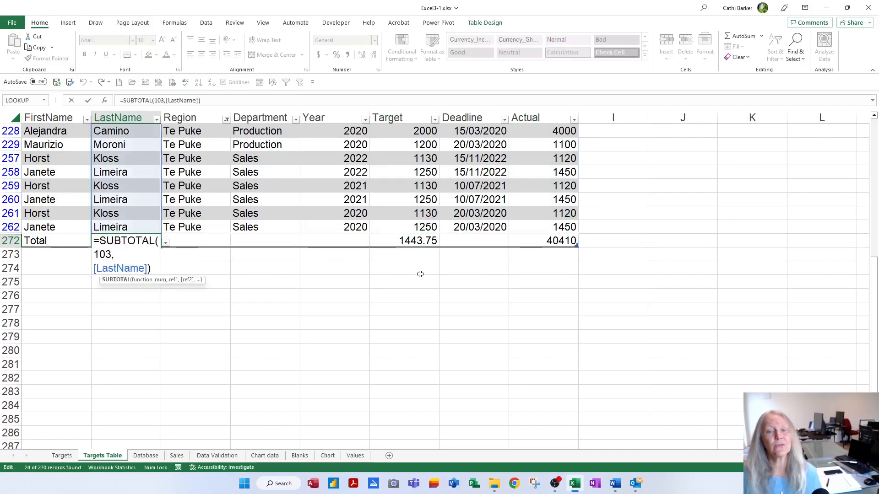
key("Escape")
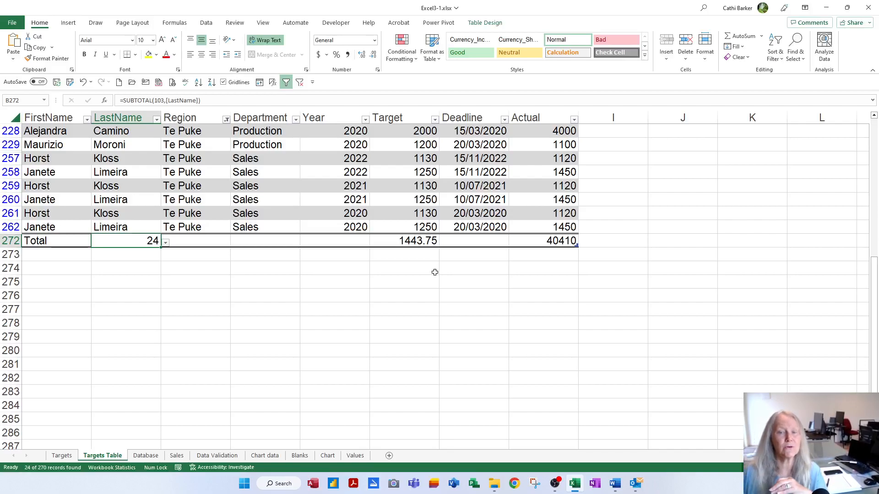
scroll(398, 299, "up", 5)
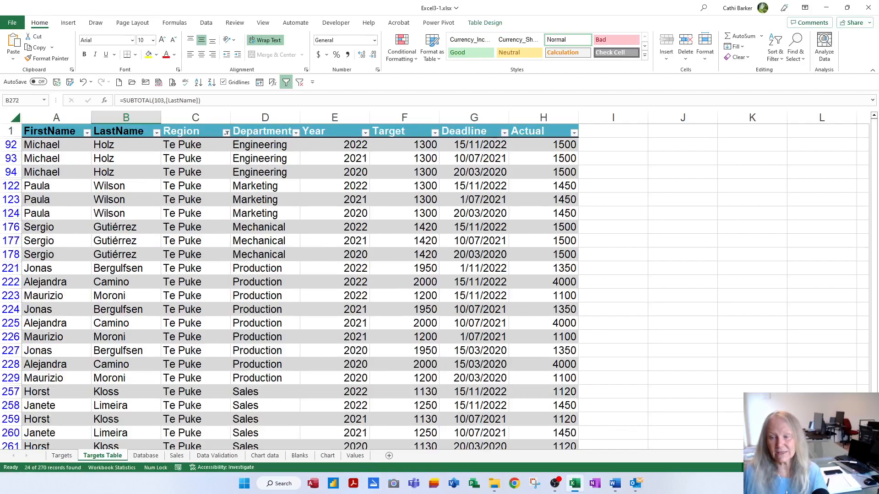
scroll(682, 275, "down", 2)
scroll(682, 275, "down", 1)
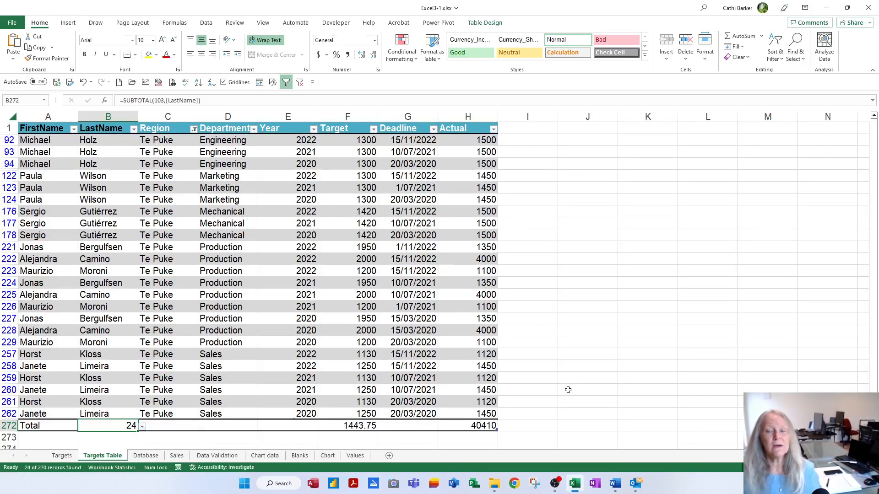
Rename the table as TargetsTable.
left_click(575, 242)
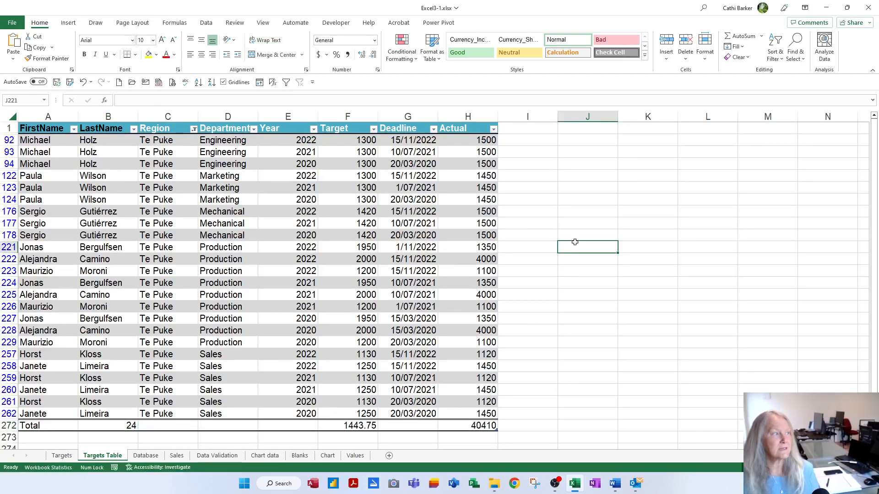
left_click(395, 272)
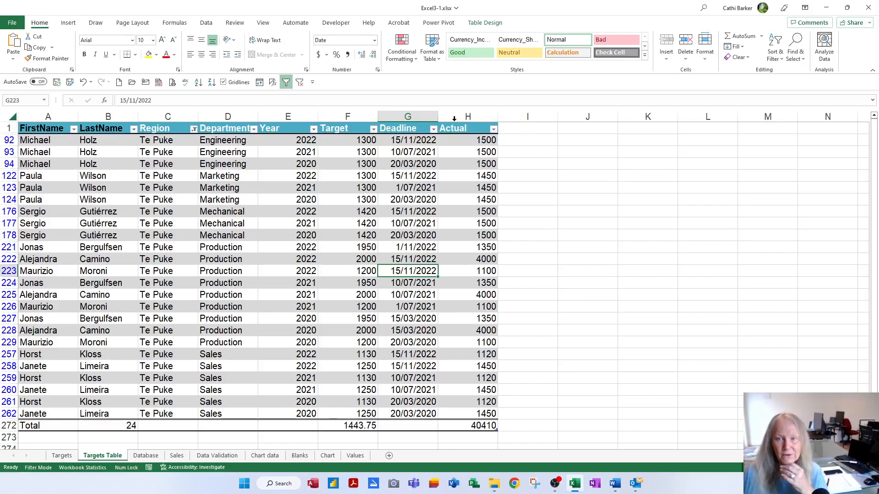
left_click(483, 24)
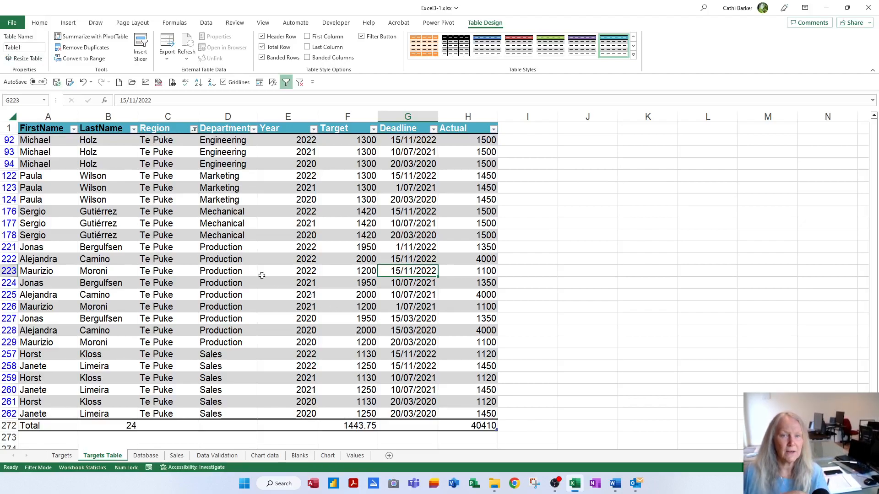
left_click(24, 48)
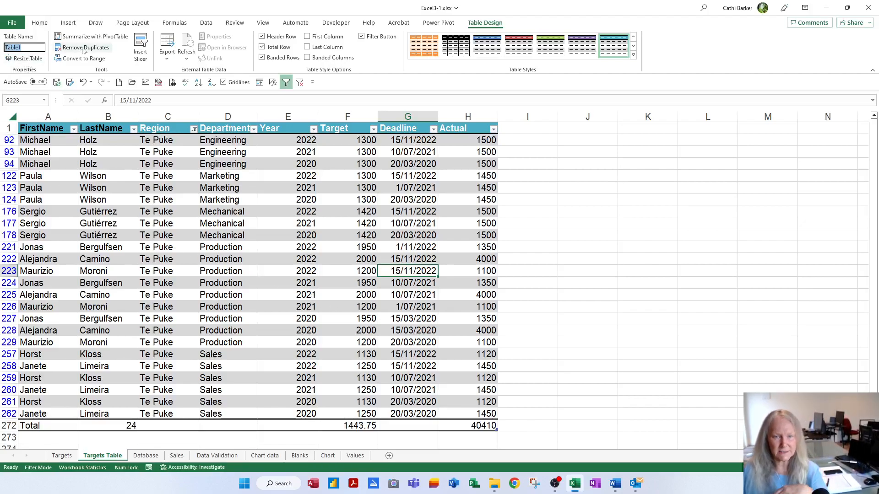
key("End")
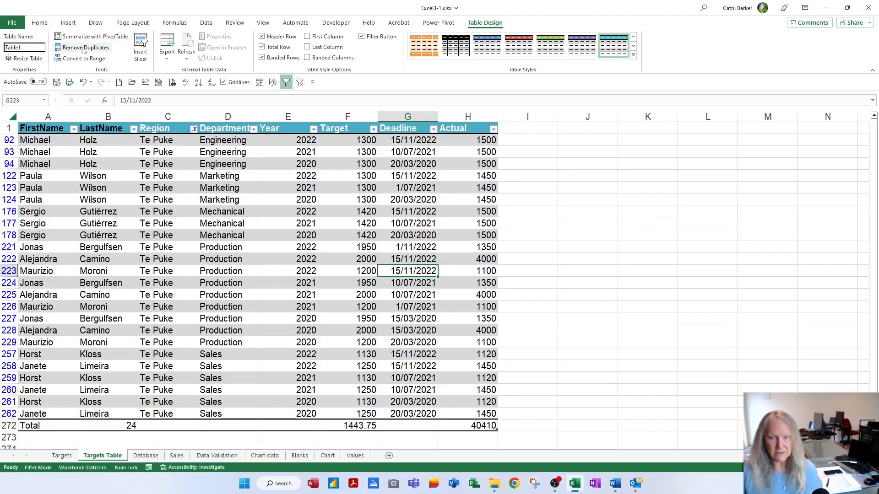
key("BackSpace")
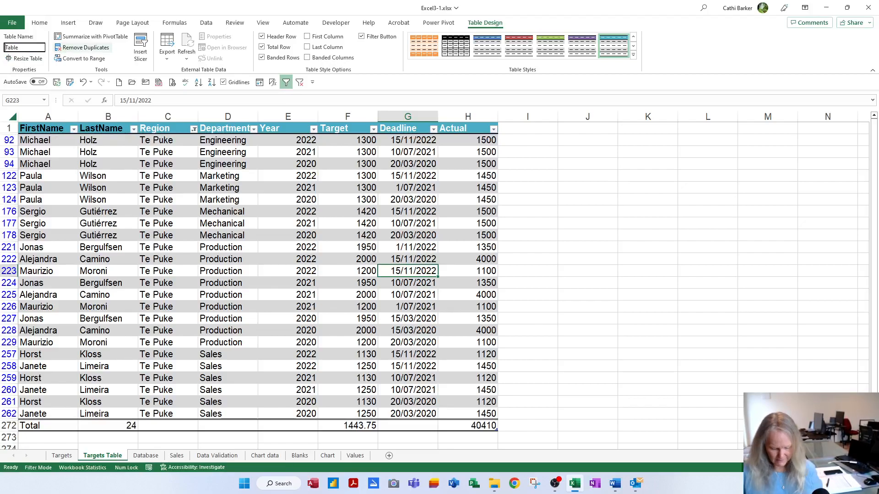
key("Home")
type("Targets")
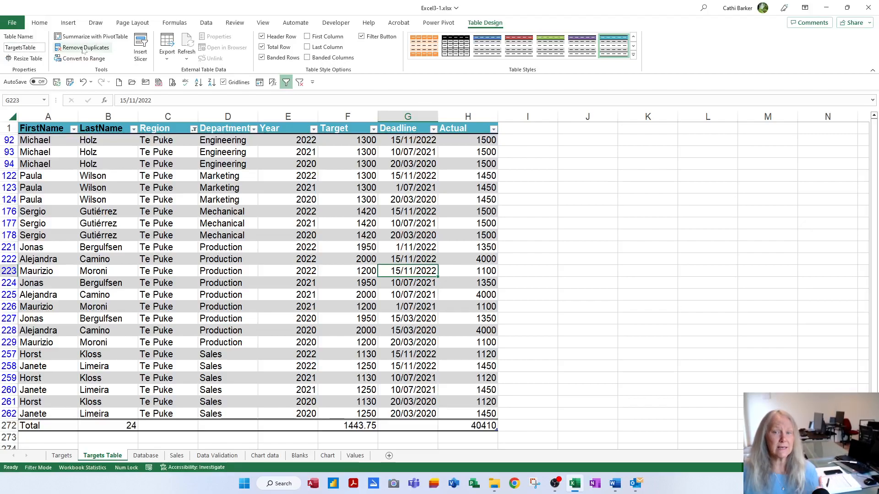
Convert the filtered TargetsTable into a normal range, confirming the conversion.
left_click(178, 283)
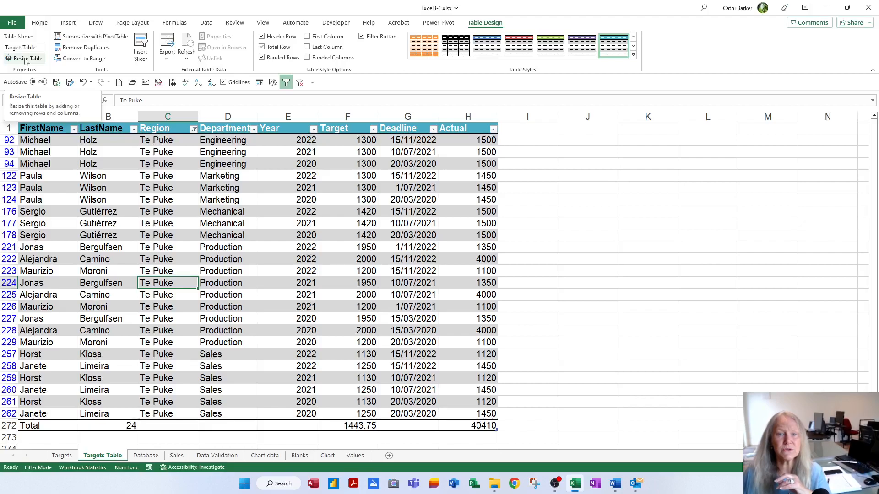
left_click(156, 237)
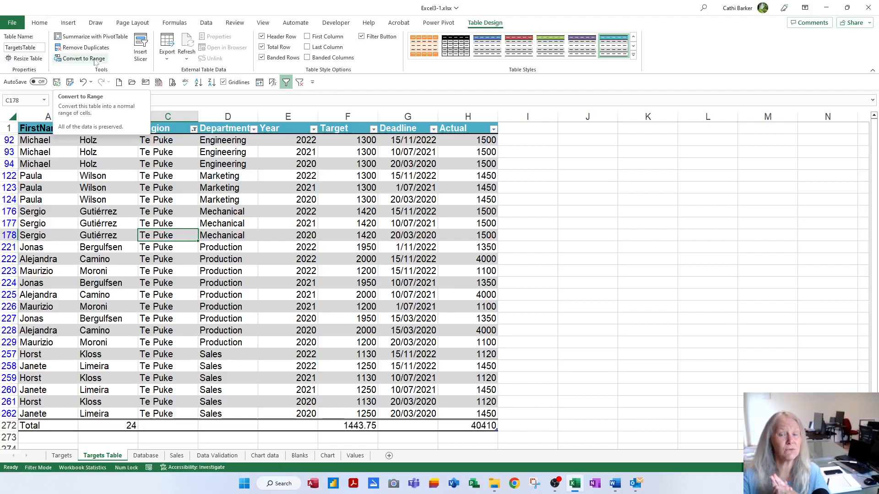
left_click(95, 62)
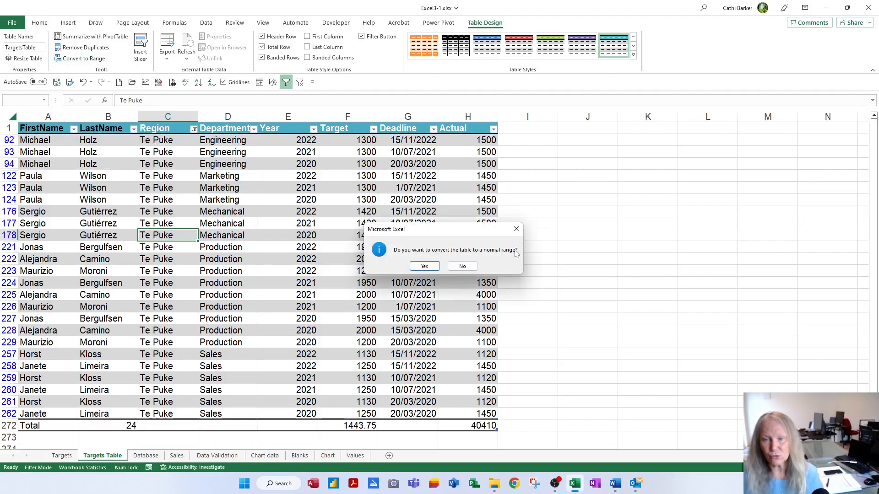
left_click(423, 267)
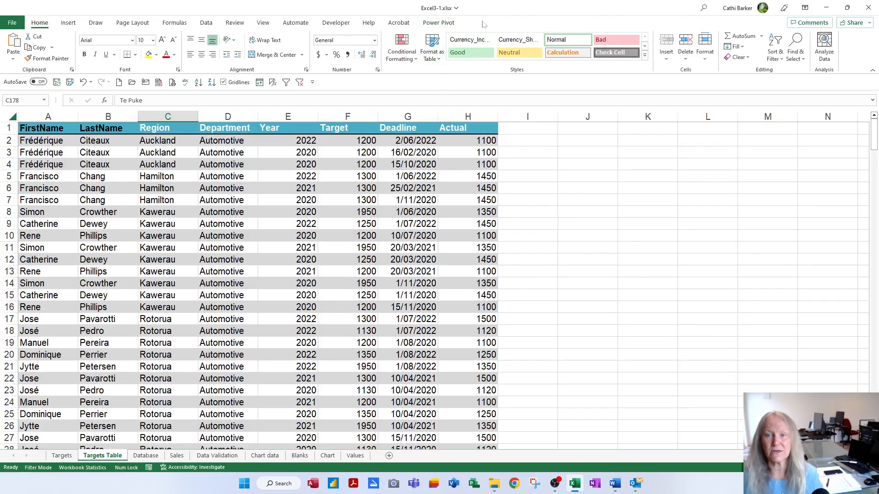
Examine the converted range from the header row down to the Total row, checking its rows and formatting.
left_click(344, 186)
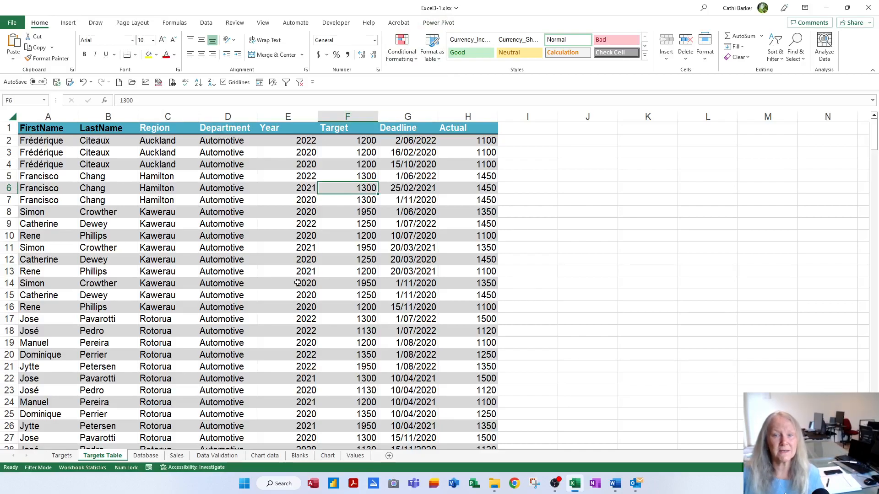
scroll(293, 288, "down", 2)
scroll(295, 291, "up", 2)
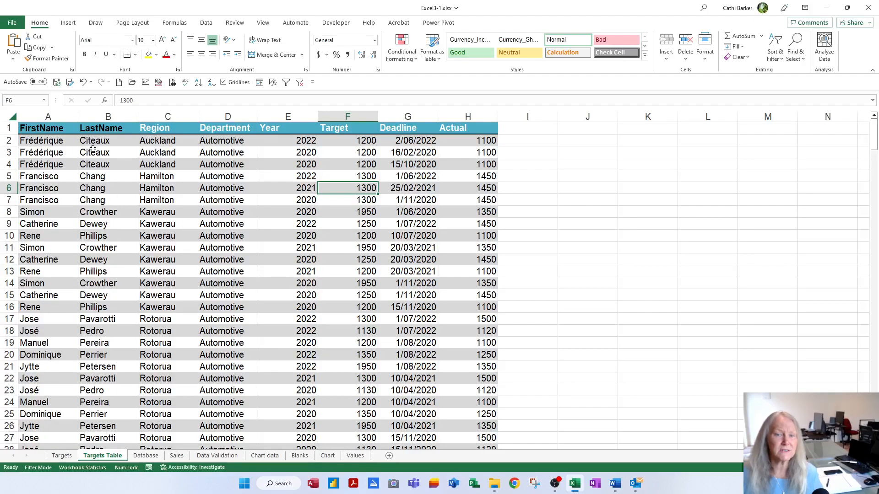
scroll(329, 262, "down", 2)
scroll(329, 262, "down", 3)
scroll(329, 262, "up", 5)
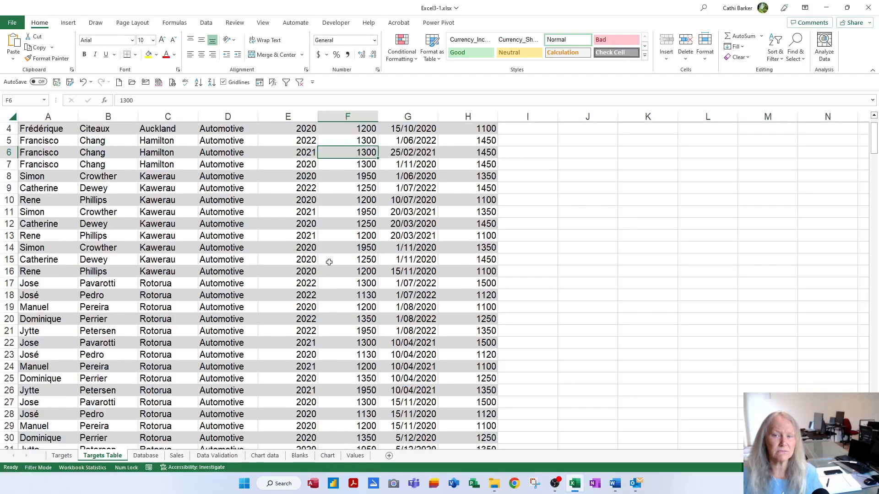
scroll(329, 262, "down", 17)
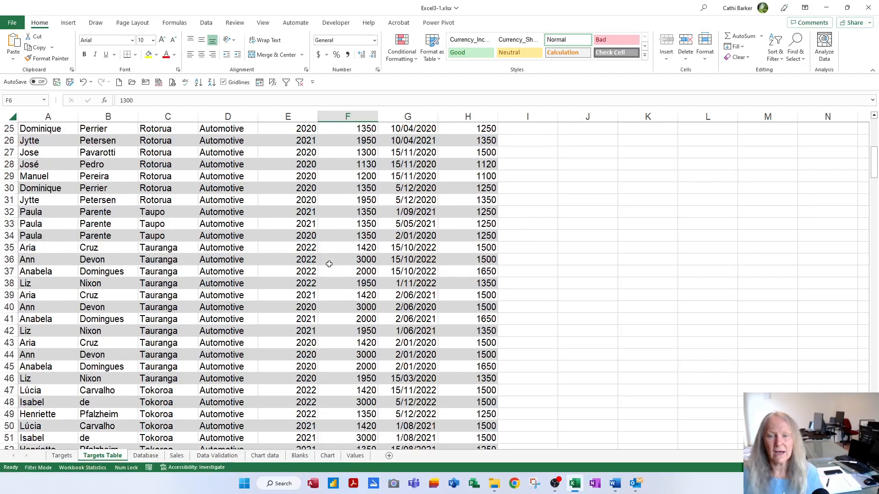
scroll(328, 268, "down", 20)
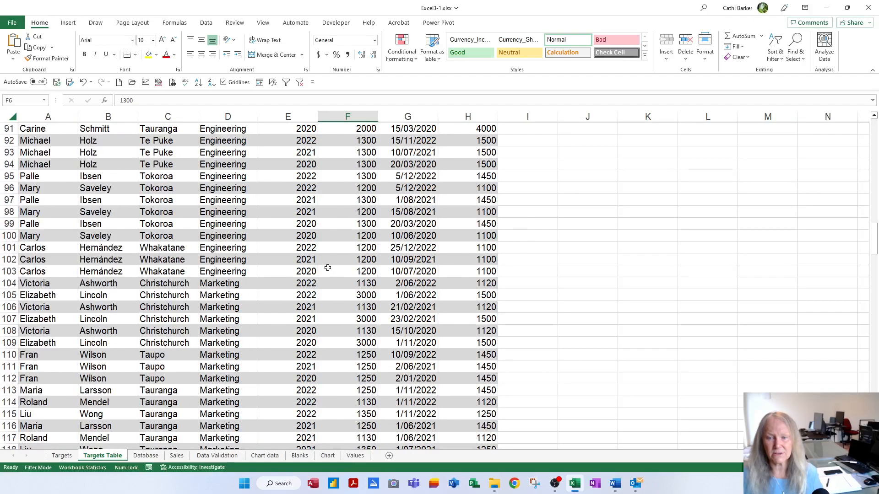
scroll(326, 268, "down", 12)
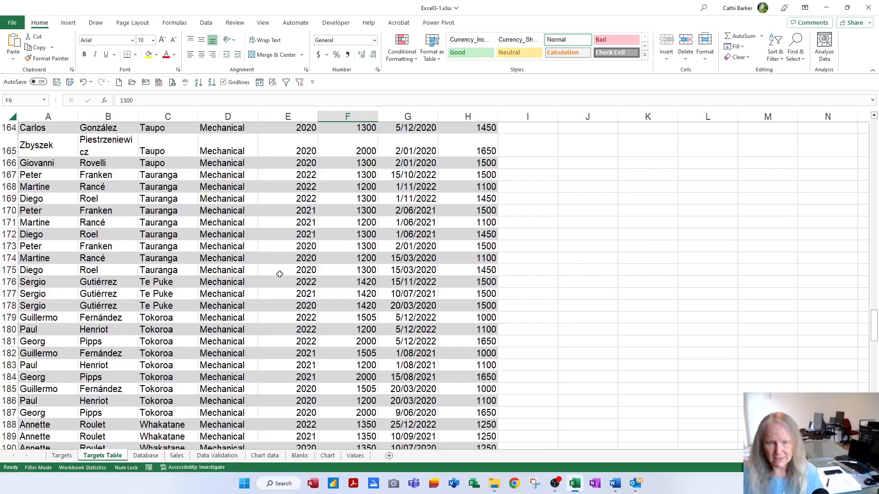
left_click(209, 283)
scroll(273, 297, "down", 7)
scroll(274, 299, "down", 20)
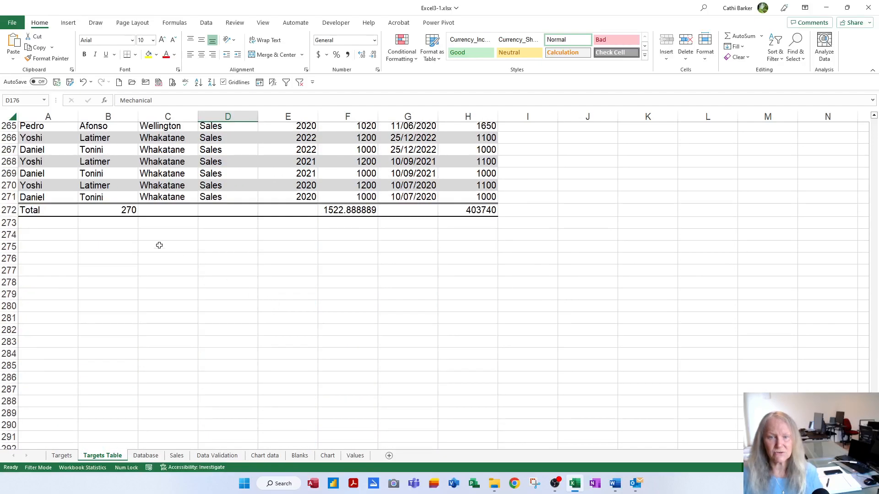
Examine the SUBTOTAL formulas in the Total row for the LastName and Target columns without changing them.
left_click(115, 211)
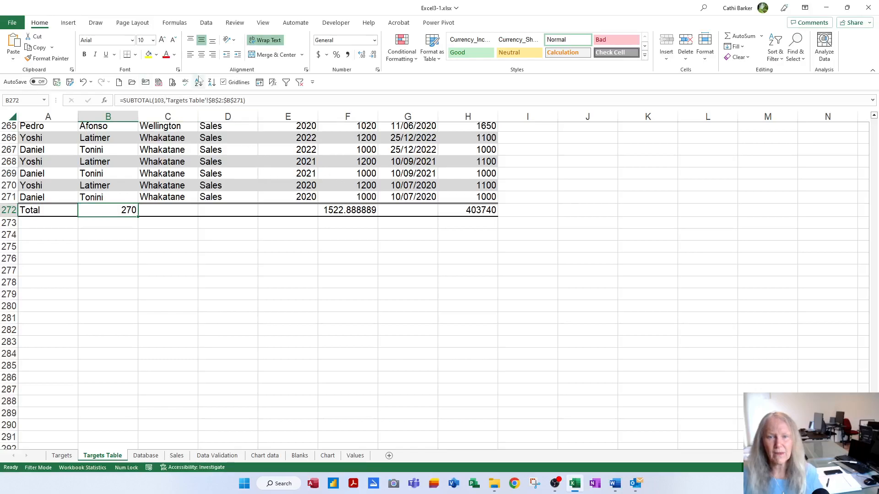
double_click(120, 210)
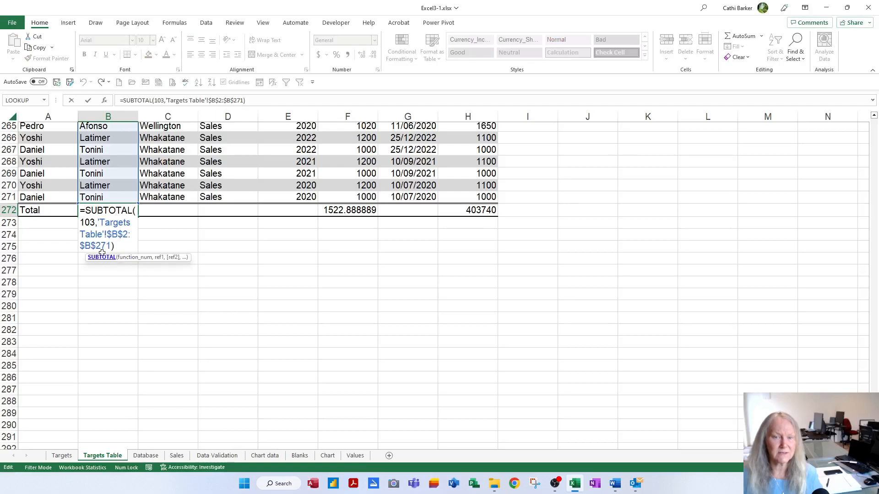
key("Escape")
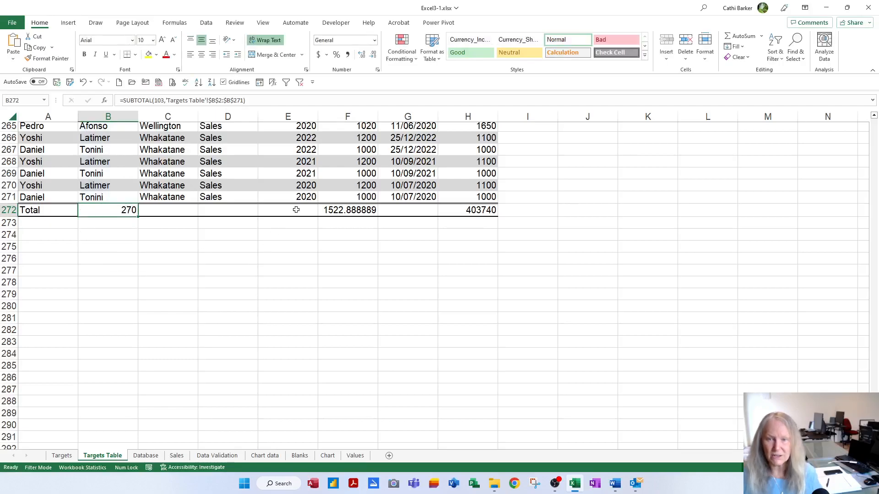
double_click(339, 211)
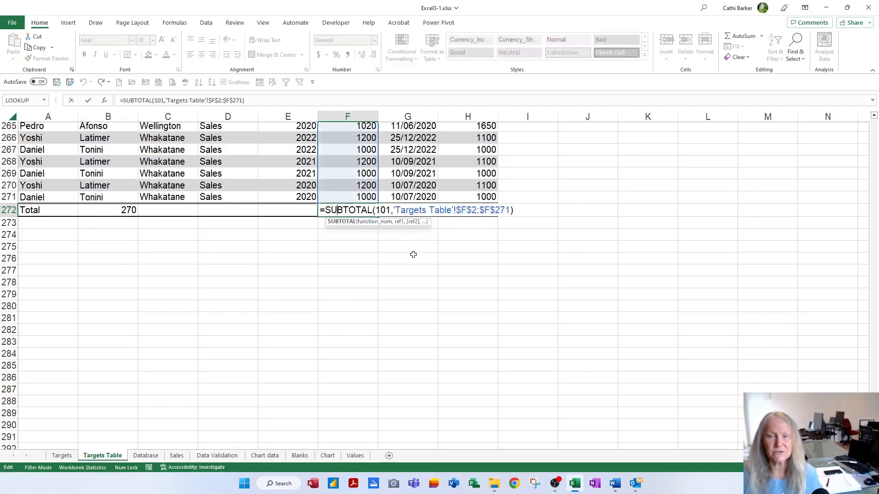
key("Escape")
scroll(349, 259, "up", 5)
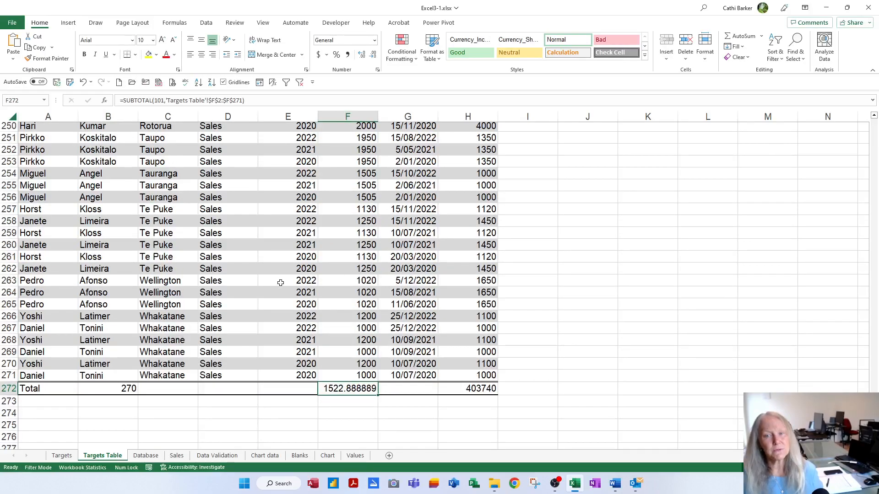
Undo the range conversion and all earlier table changes, back to the plain unformatted data on the Targets Table sheet.
left_click(84, 83)
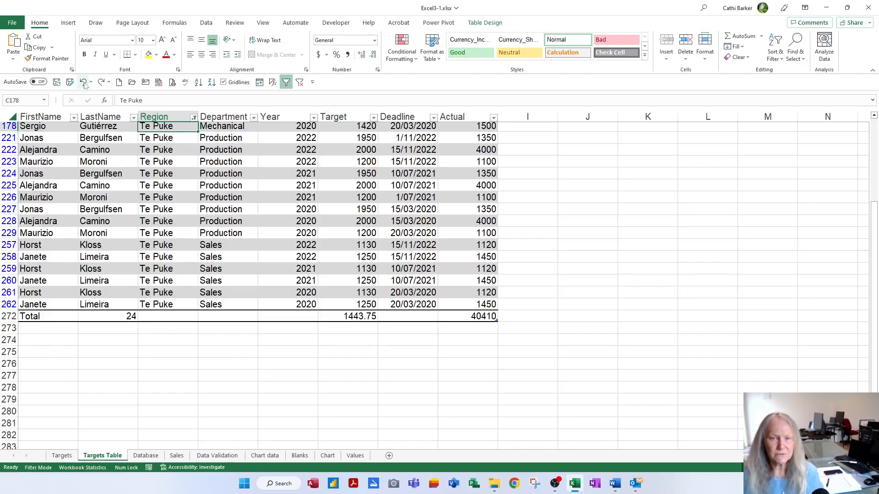
left_click(83, 82)
left_click(83, 83)
left_click(83, 82)
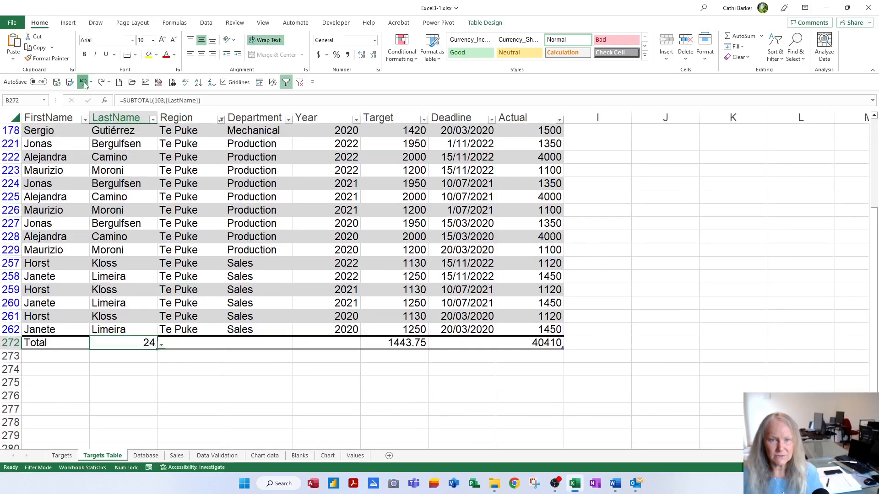
left_click(83, 83)
left_click(83, 82)
left_click(83, 83)
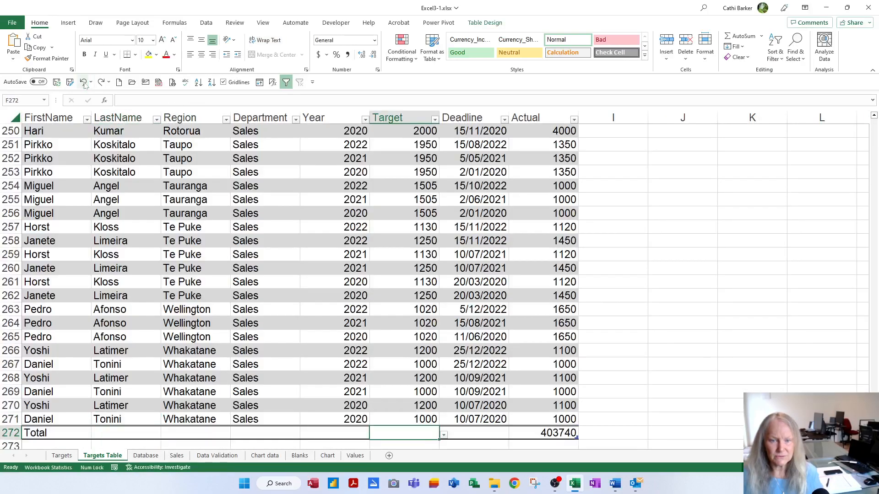
left_click(83, 82)
left_click(84, 82)
left_click(84, 82)
left_click(84, 83)
left_click(84, 83)
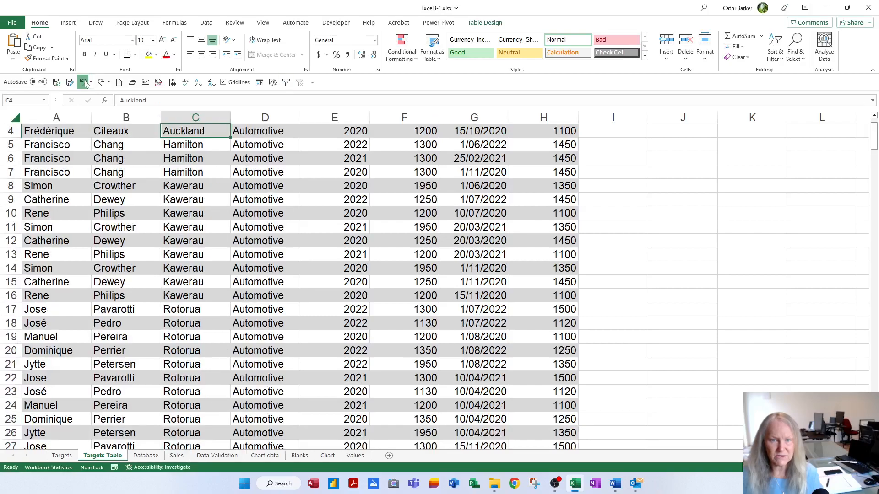
left_click(84, 83)
left_click(84, 83)
left_click(85, 83)
left_click(84, 83)
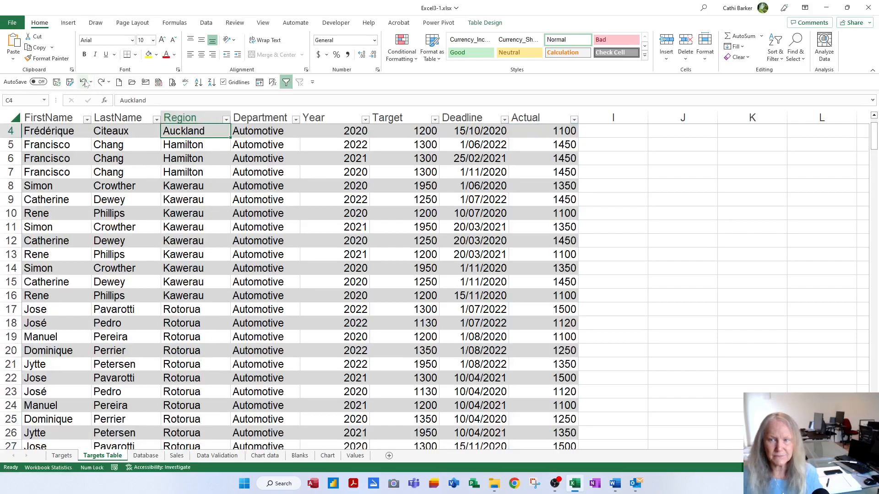
left_click(85, 83)
left_click(84, 82)
left_click(84, 83)
left_click(84, 83)
left_click(84, 83)
left_click(84, 83)
left_click(84, 83)
left_click(84, 83)
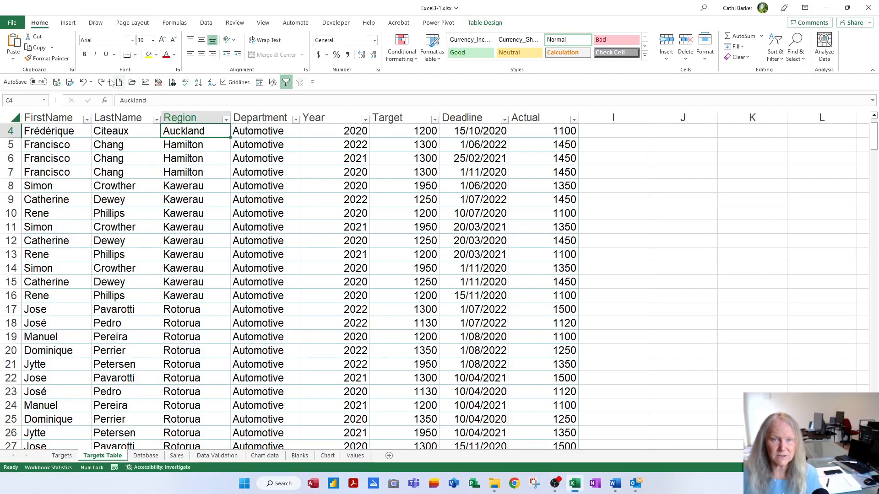
left_click(83, 83)
left_click(83, 83)
left_click(83, 83)
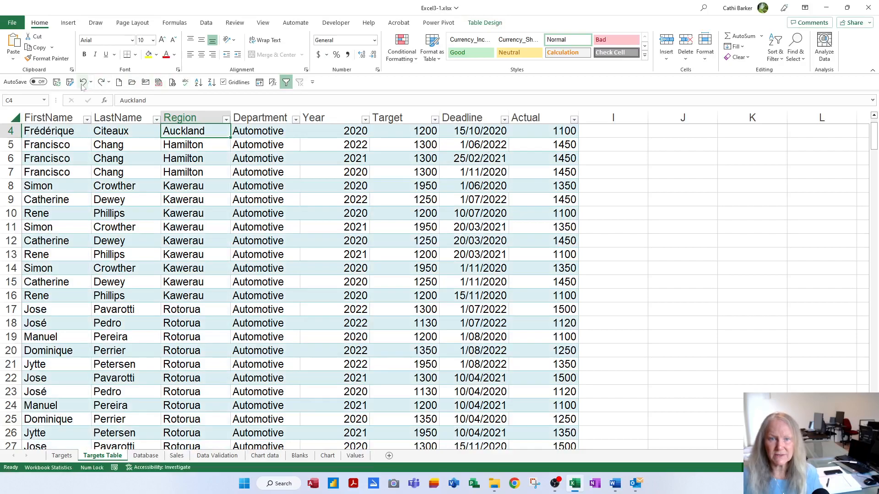
left_click(83, 83)
left_click(83, 83)
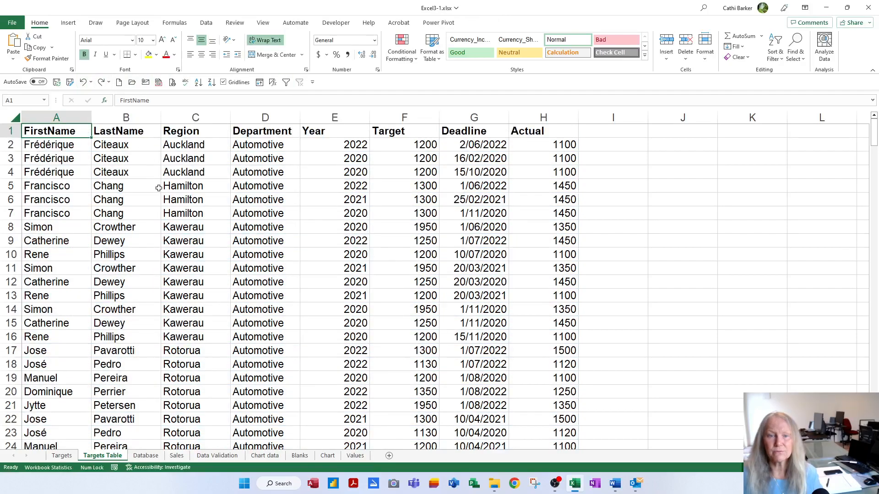
Create a table from the data range A1:H271 with its first row as headers.
left_click(190, 214)
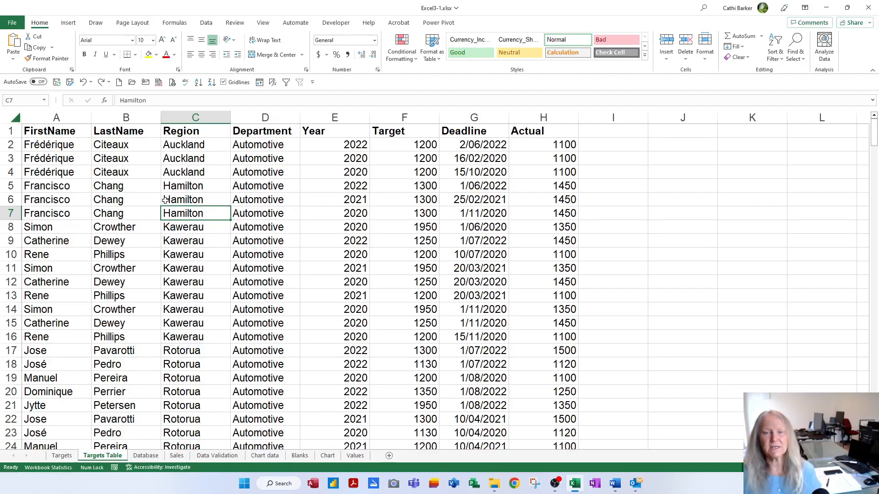
key("Up")
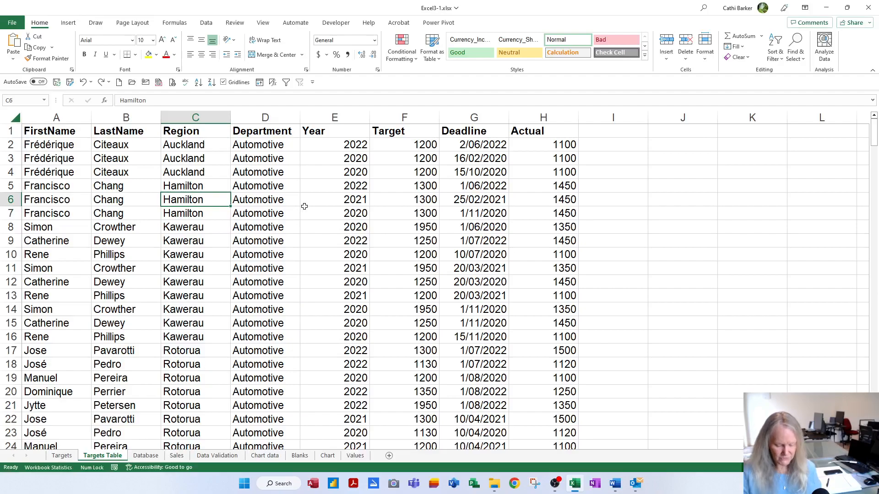
key("ctrl+t")
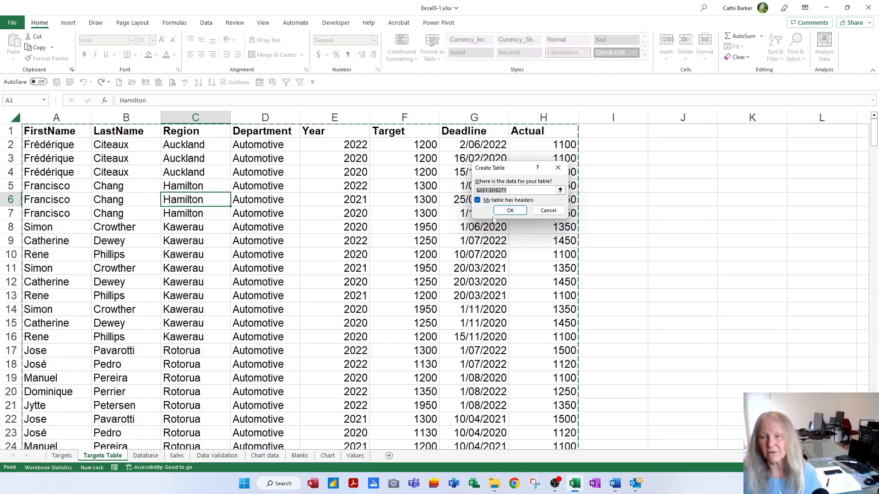
left_click(508, 211)
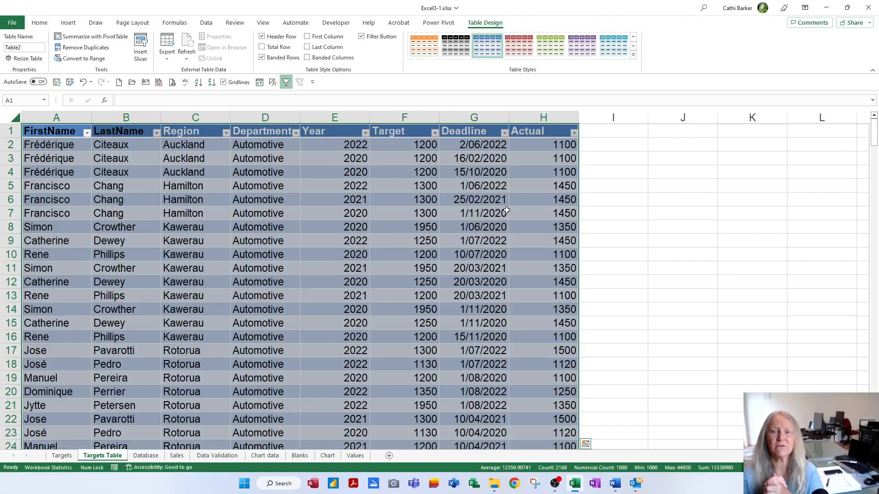
left_click(277, 213)
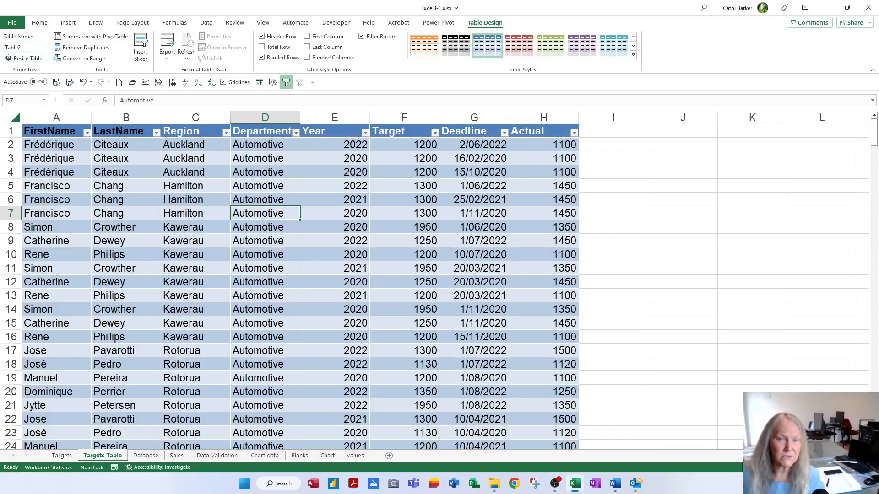
Rename the new table as TargetsTable.
left_click(28, 47)
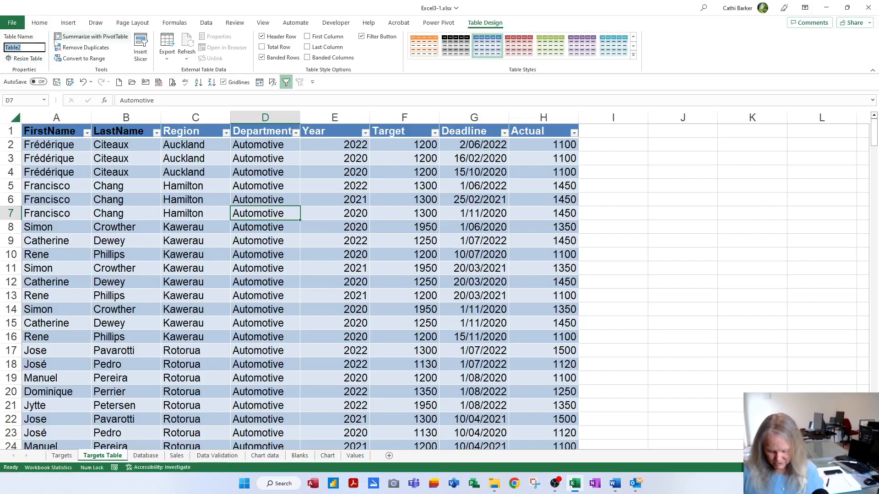
type("TargetsTabl")
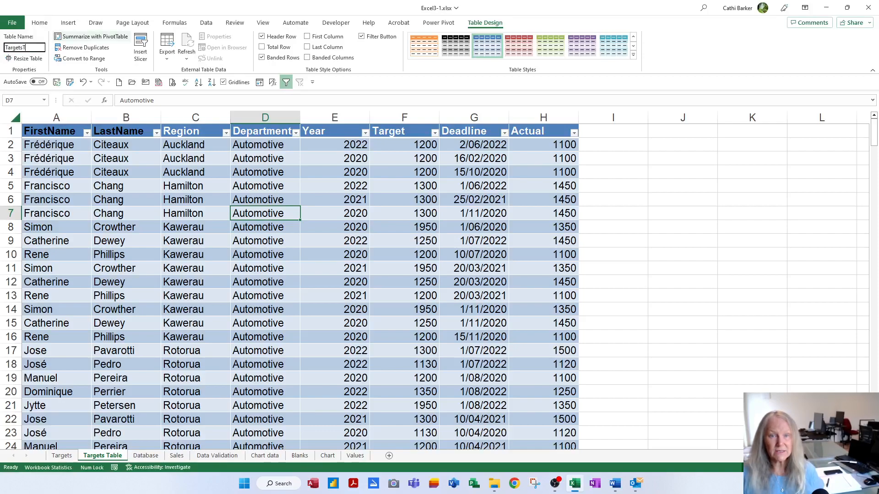
key("Return")
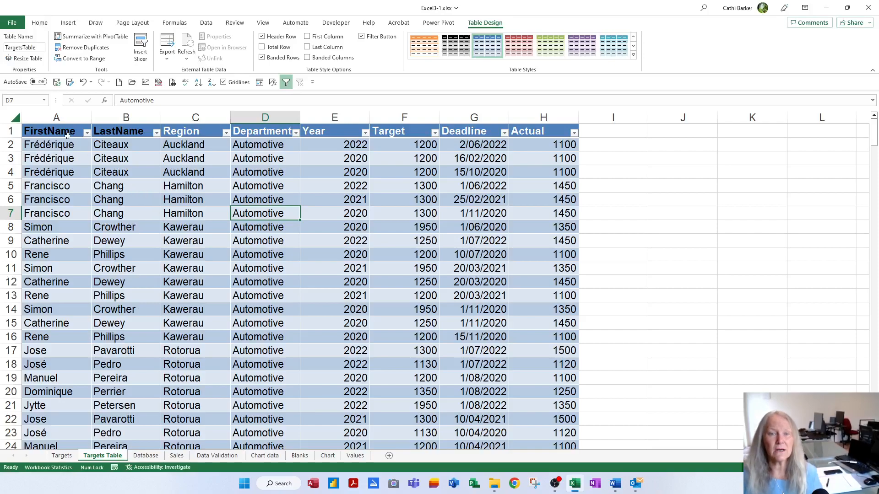
left_click(40, 24)
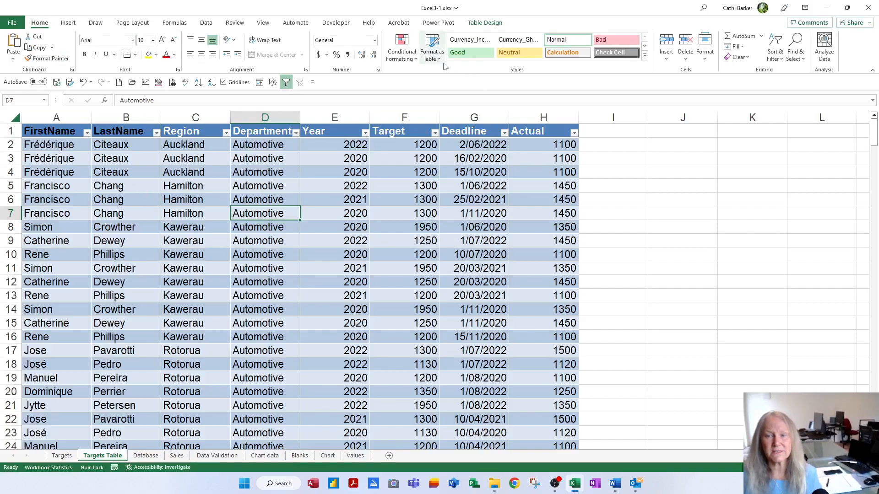